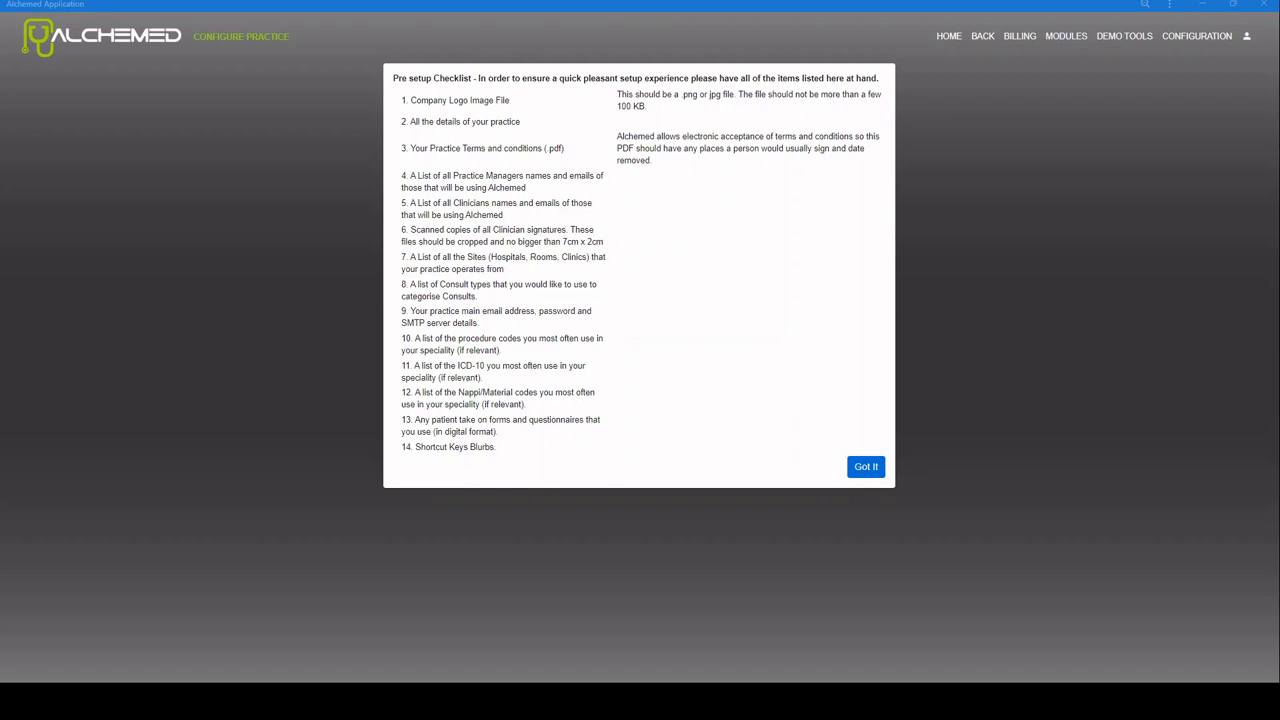
Step: Dismiss the pre-setup checklist and bring up the organization details setup form
left_click(866, 466)
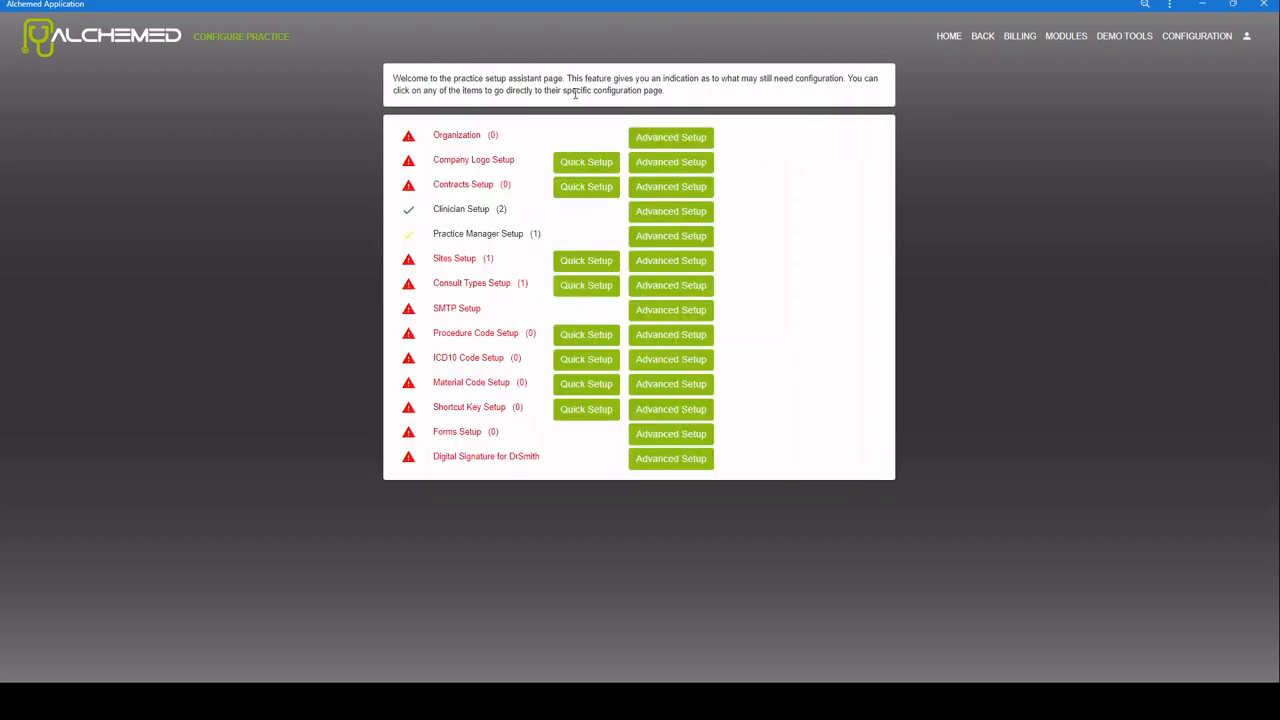
left_click(682, 143)
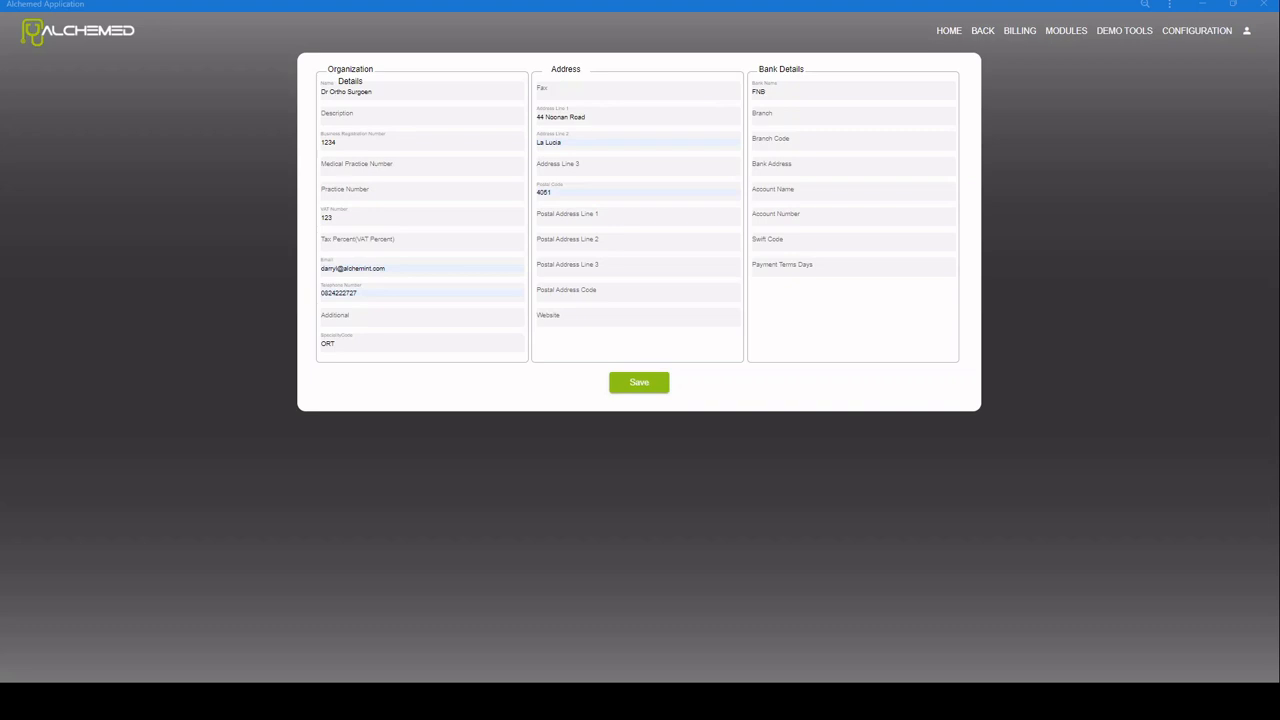
Step: Save the Dr Ortho Surgeon organization, address and bank details
left_click(650, 393)
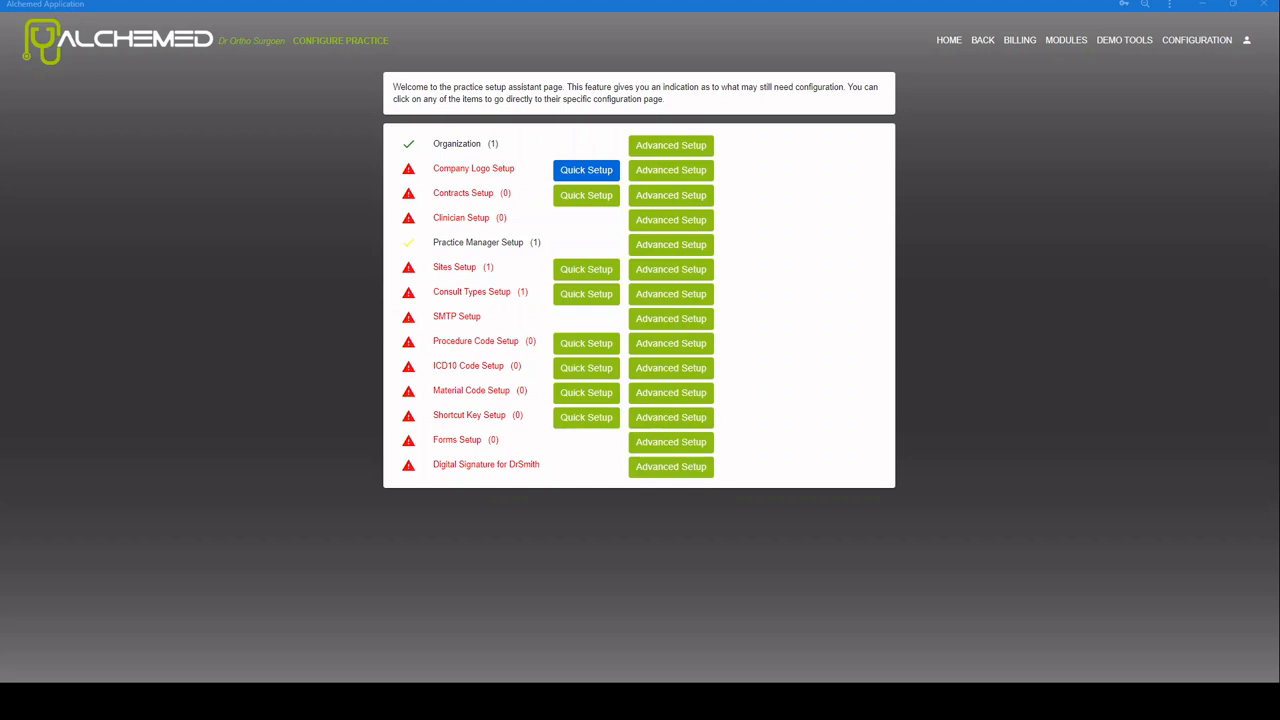
Step: Upload Sample Org Logo.png as the company logo via Quick Setup and confirm it
left_click(586, 170)
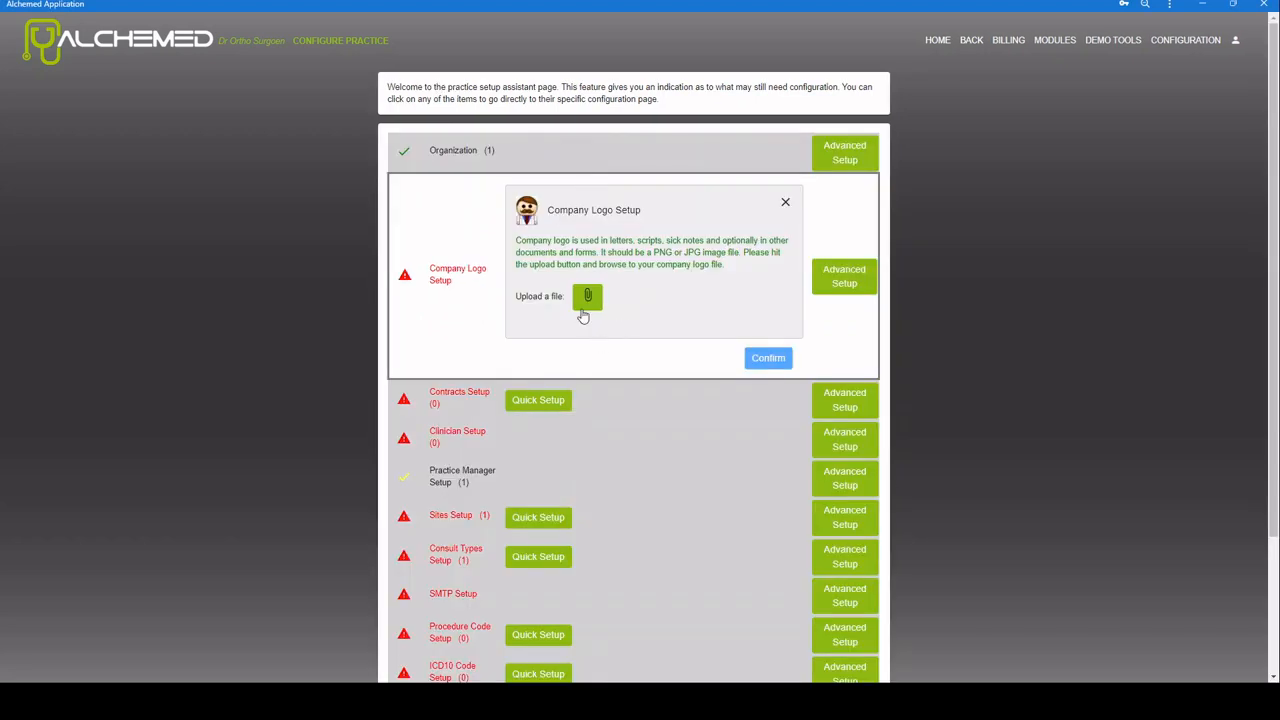
left_click(585, 309)
left_click(591, 301)
left_click(767, 359)
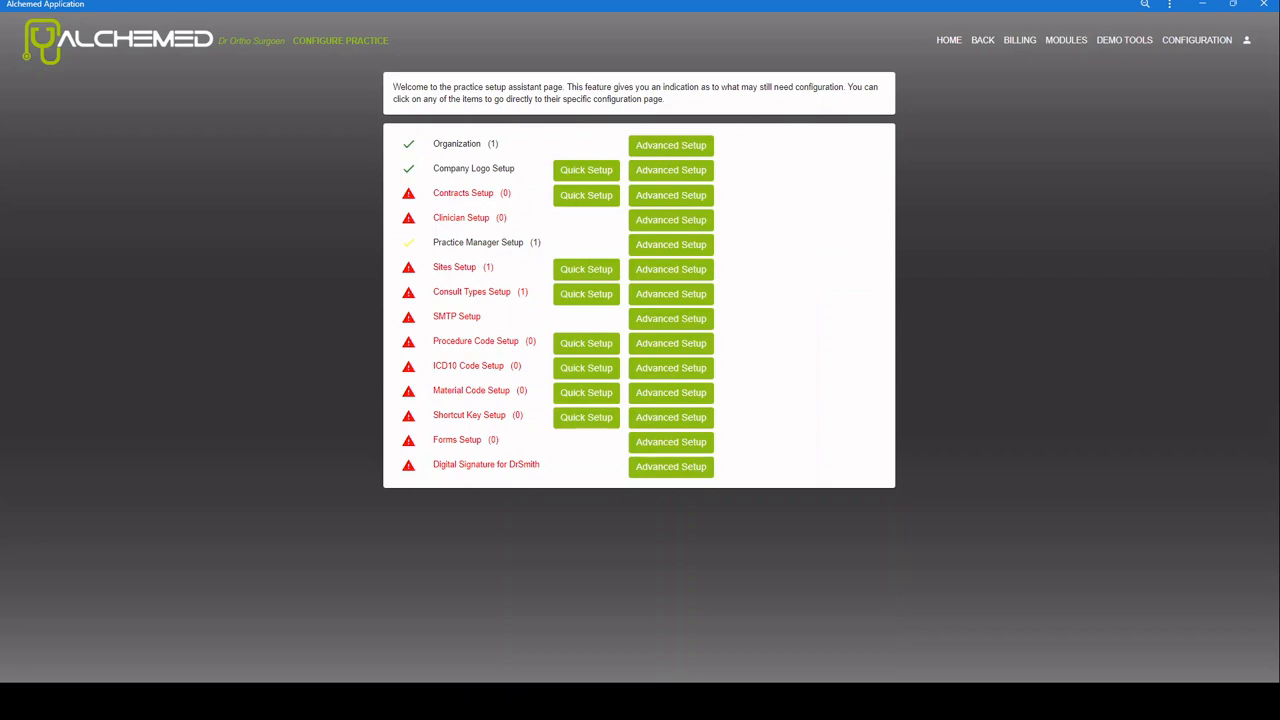
Step: Upload the terms and conditions PDF as the practice contract via Quick Setup
left_click(591, 198)
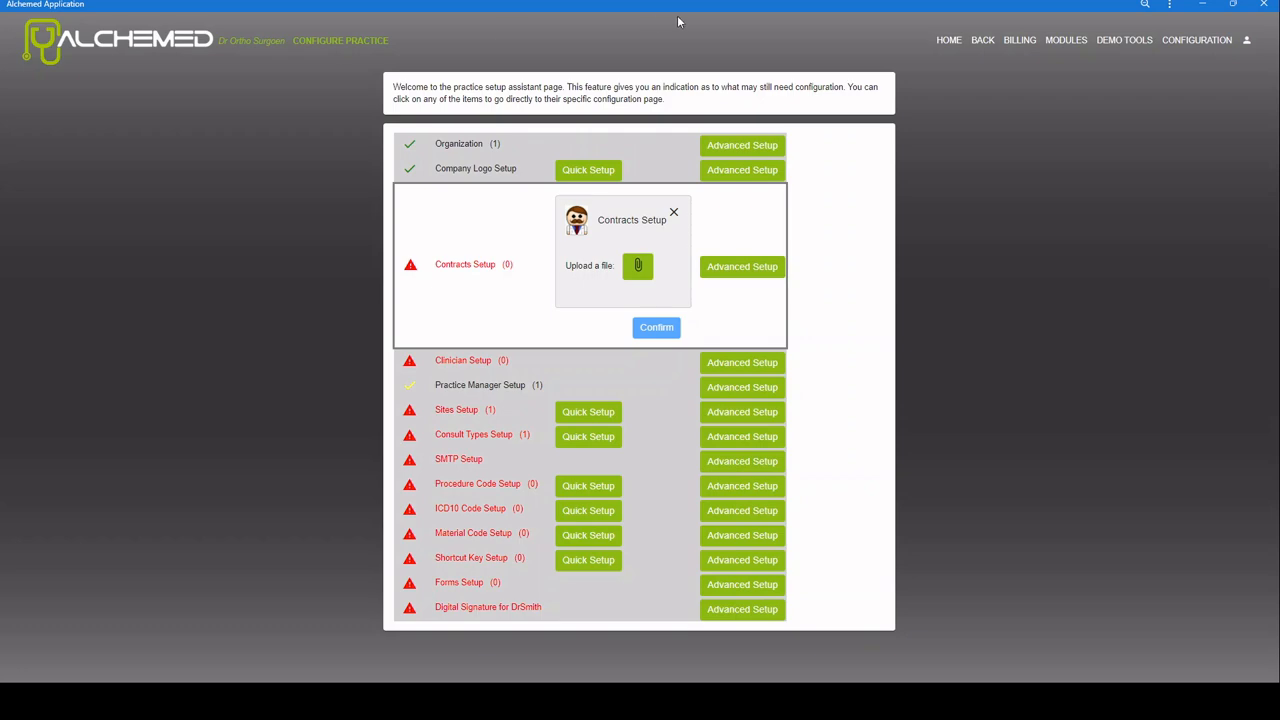
left_click(630, 272)
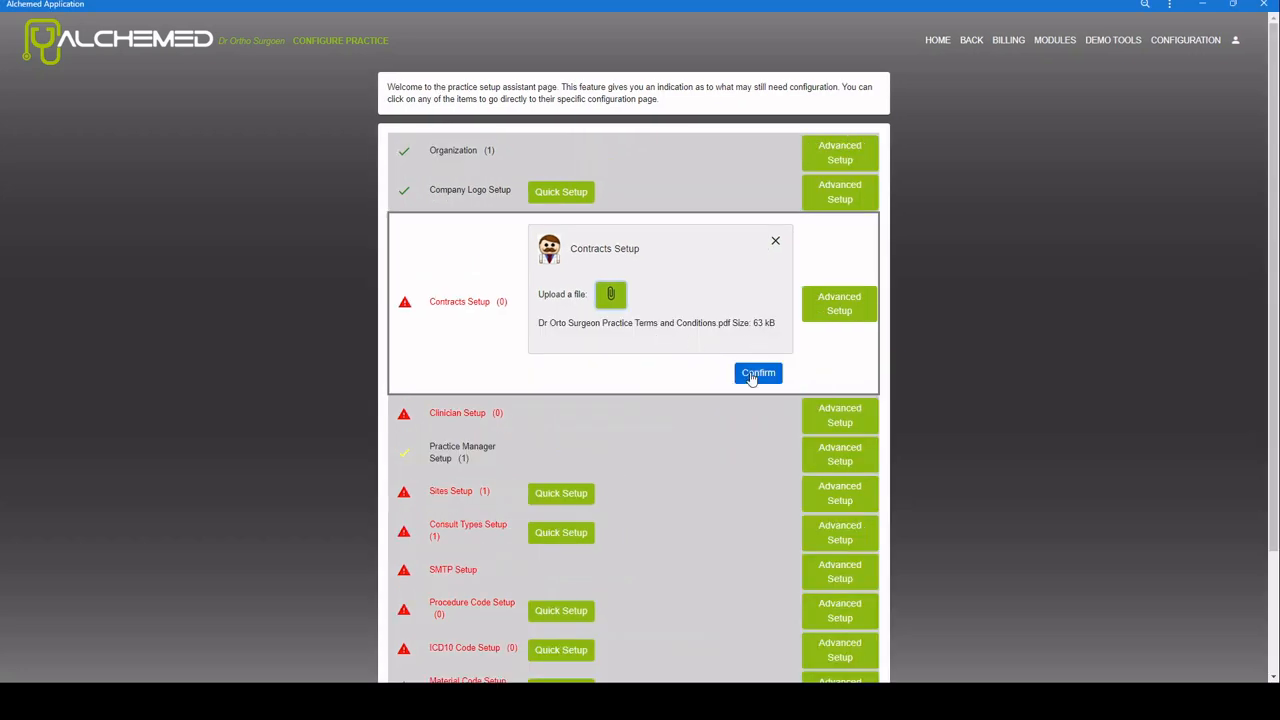
left_click(754, 376)
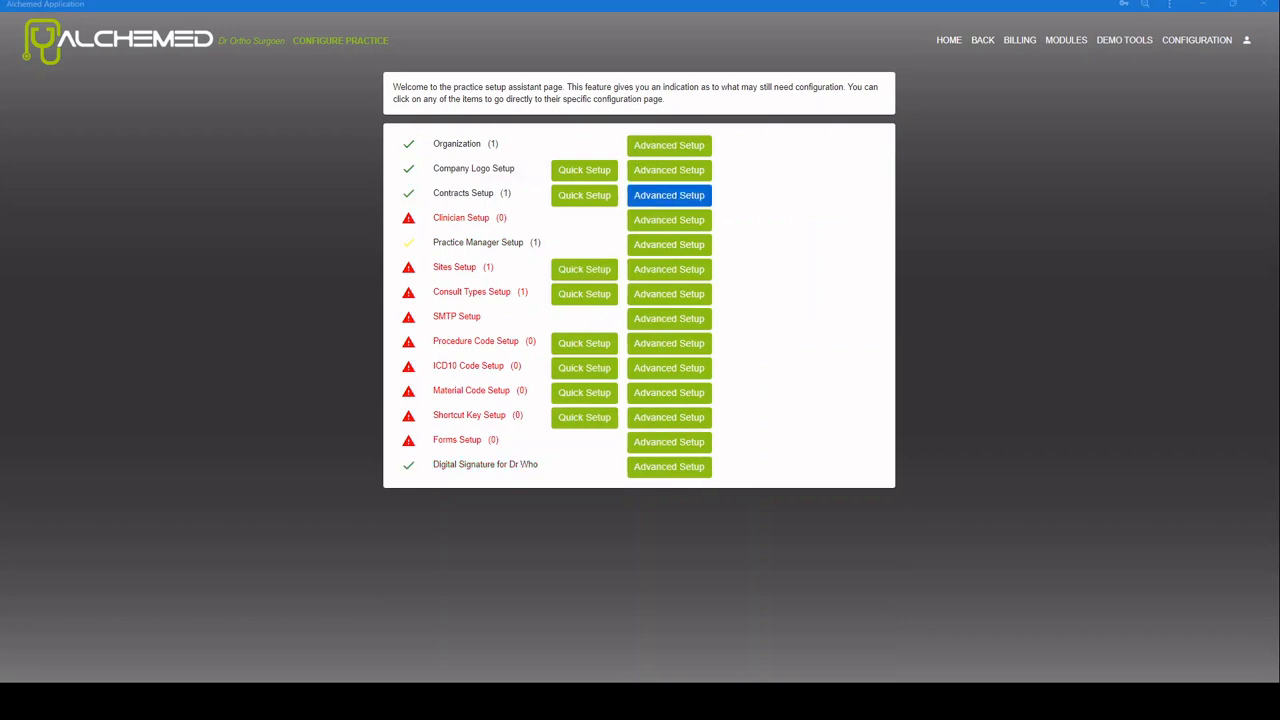
Step: Review the Manage Contracts page, then go to user management for Clinician Setup
left_click(668, 195)
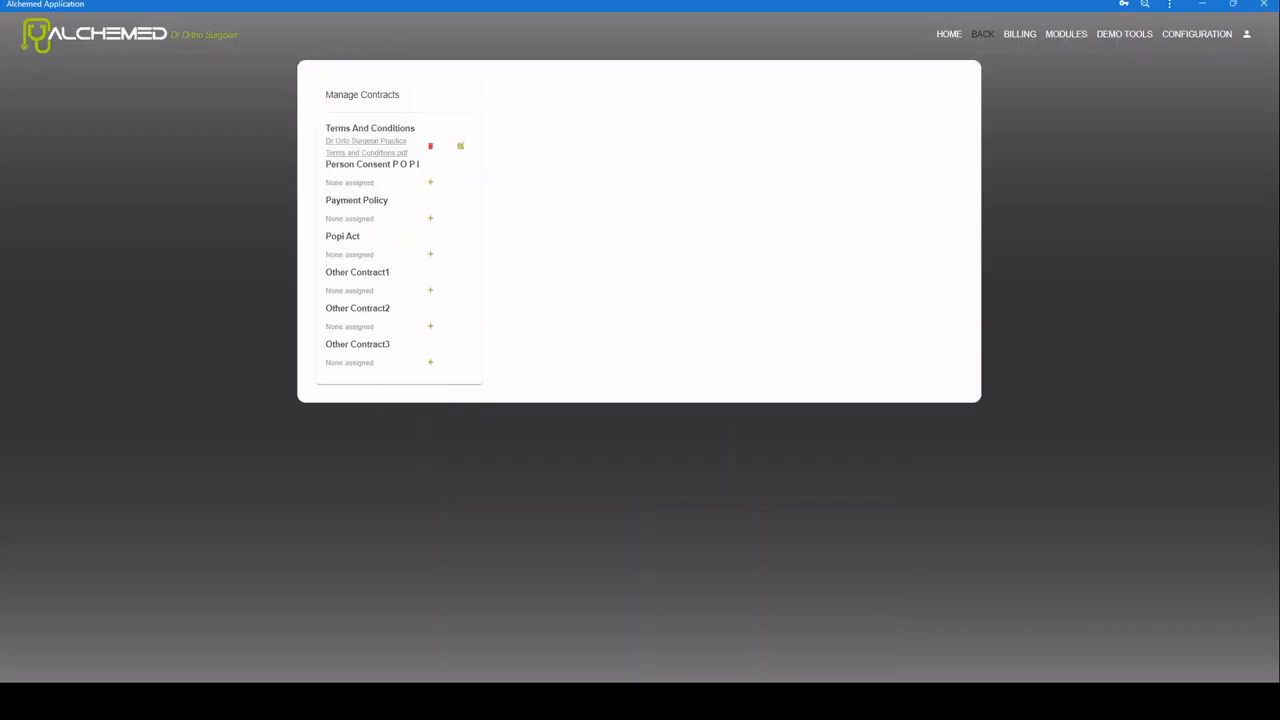
left_click(983, 36)
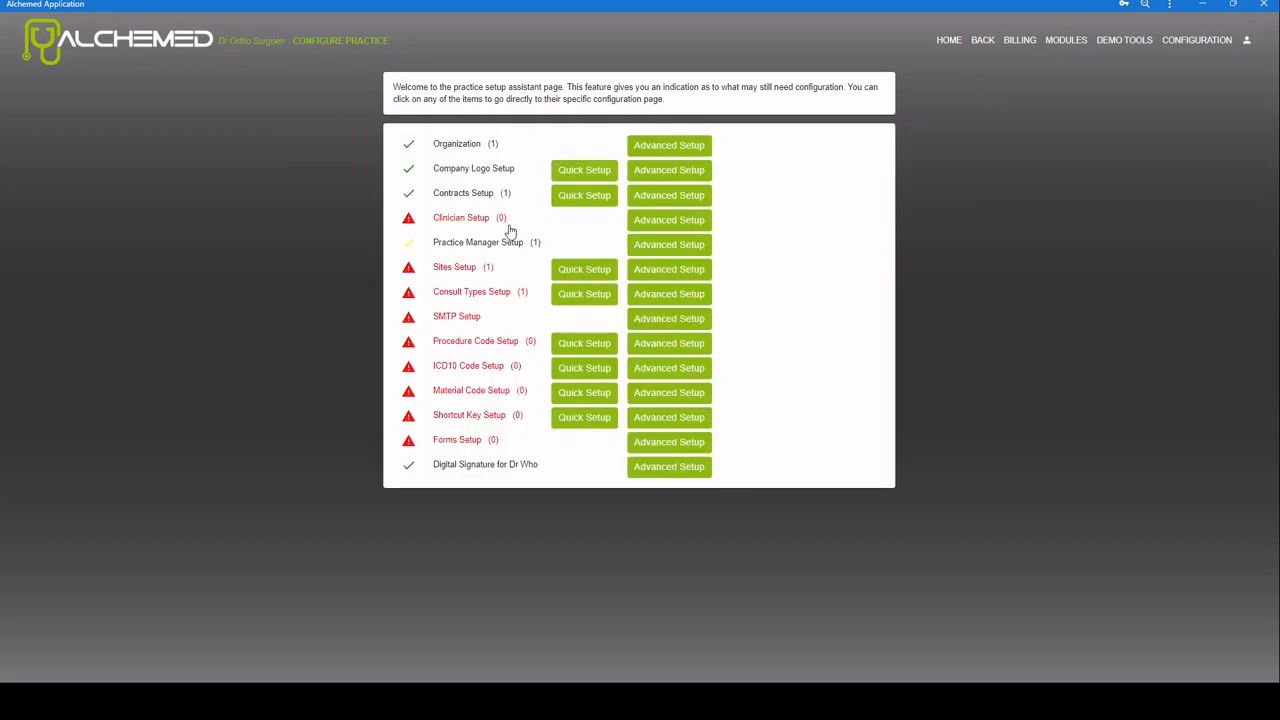
left_click(667, 222)
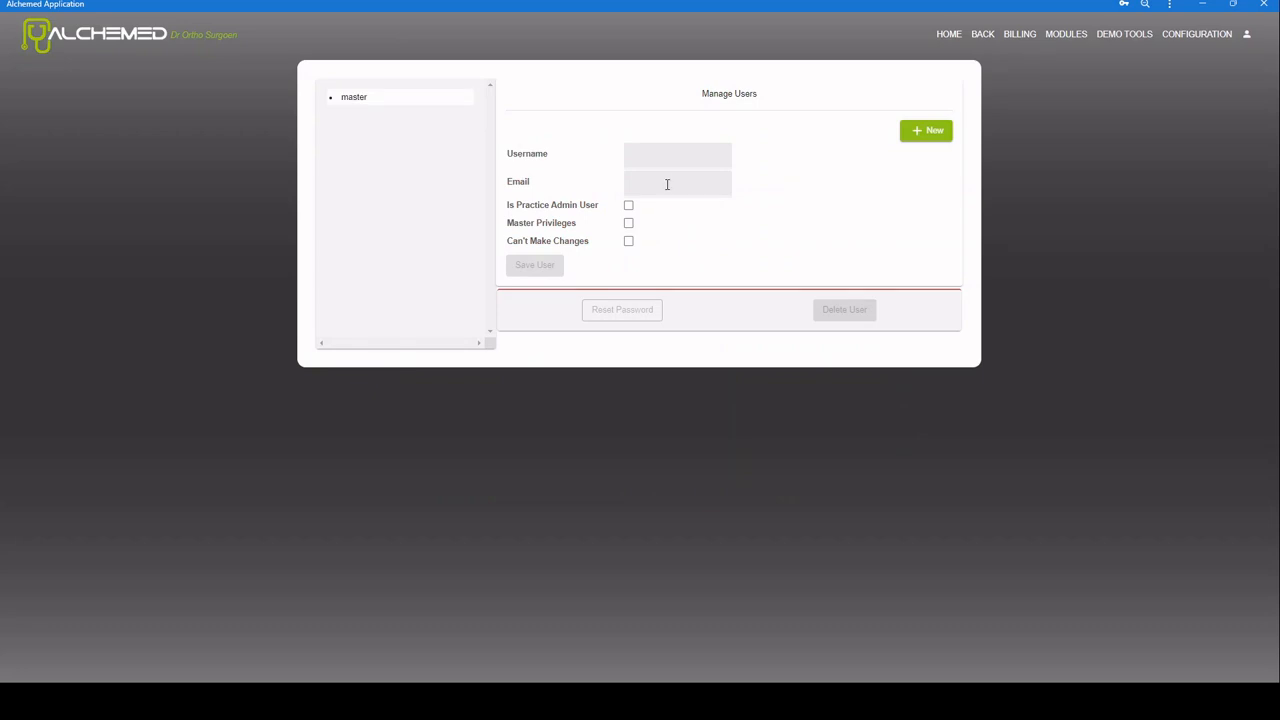
Step: Start a new user with the clinician's username and the password entered twice
left_click(926, 138)
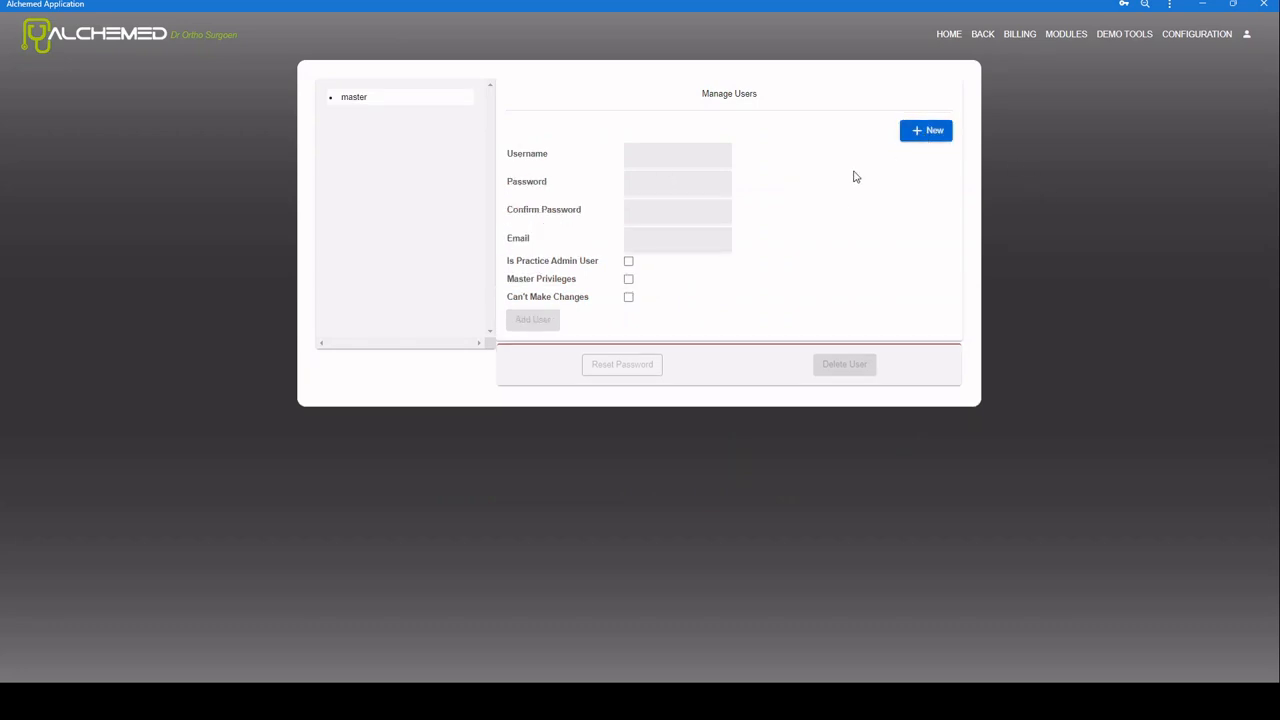
left_click(653, 156)
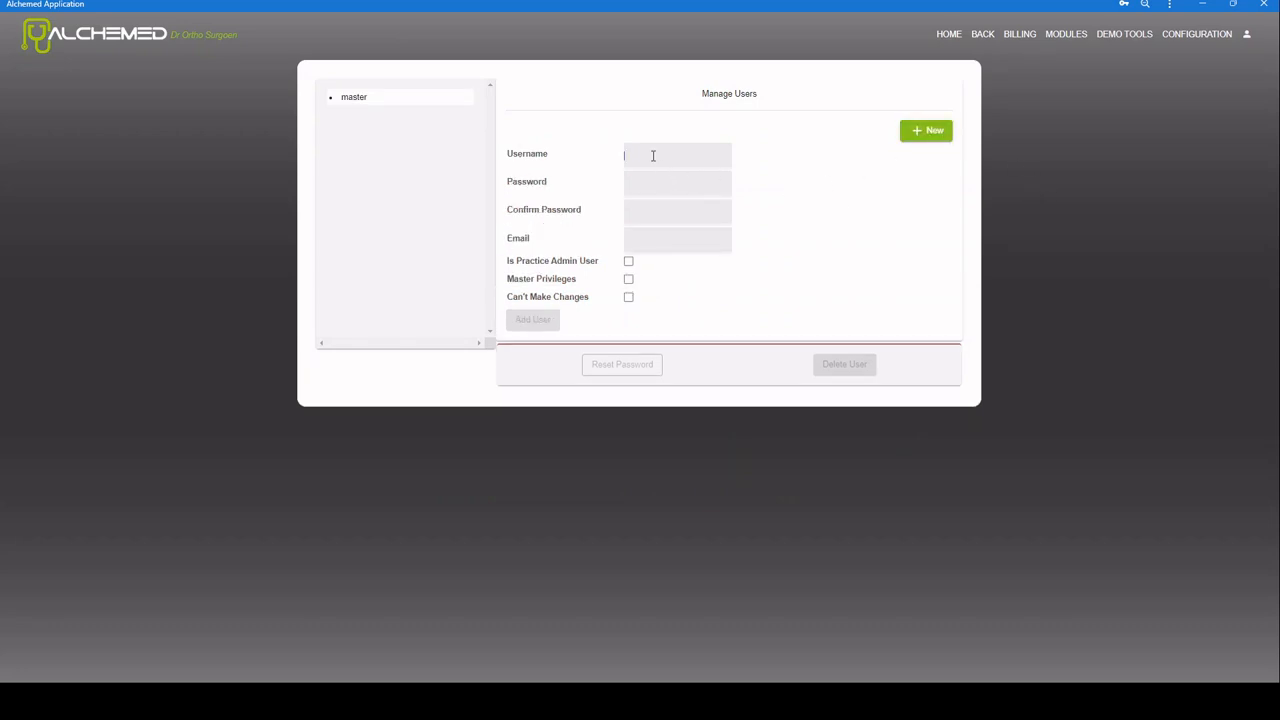
type("Dr Strange")
left_click(676, 187)
key("ctrl+v")
left_click(657, 215)
key("ctrl+v")
Step: Add the clinician's e-mail, grant Master Privileges, create the user and select it
left_click(647, 241)
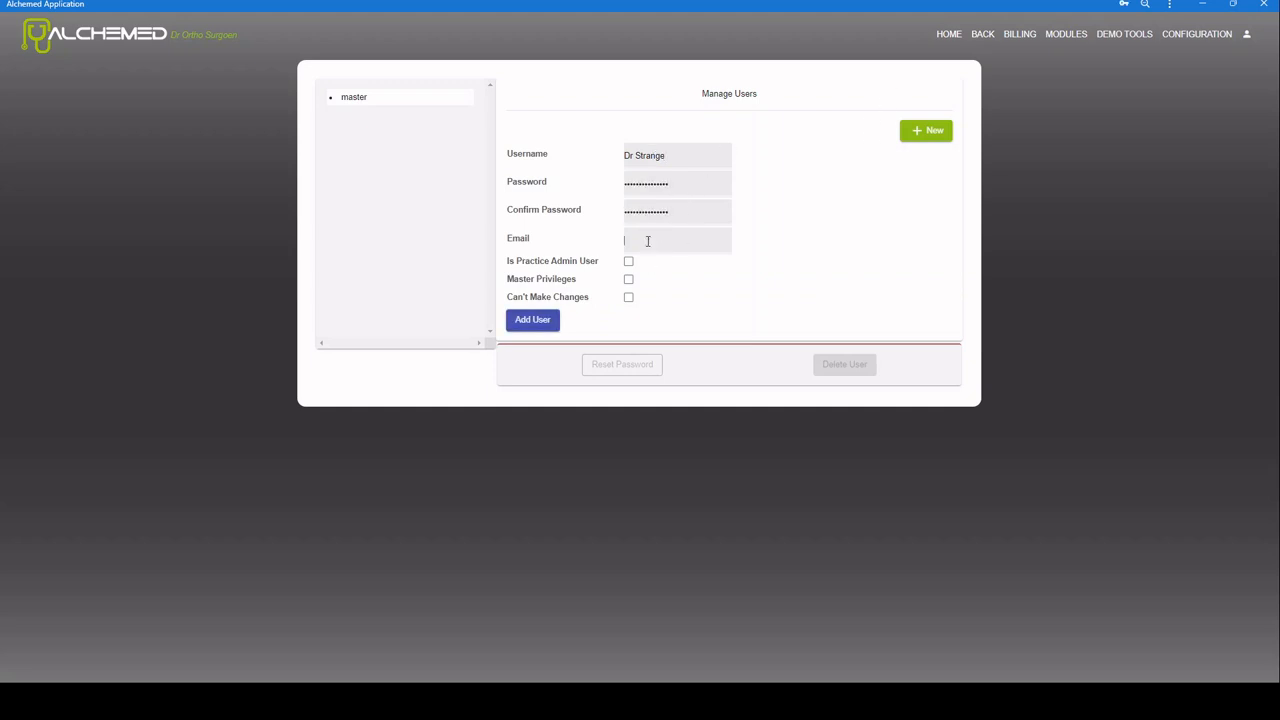
type("email@")
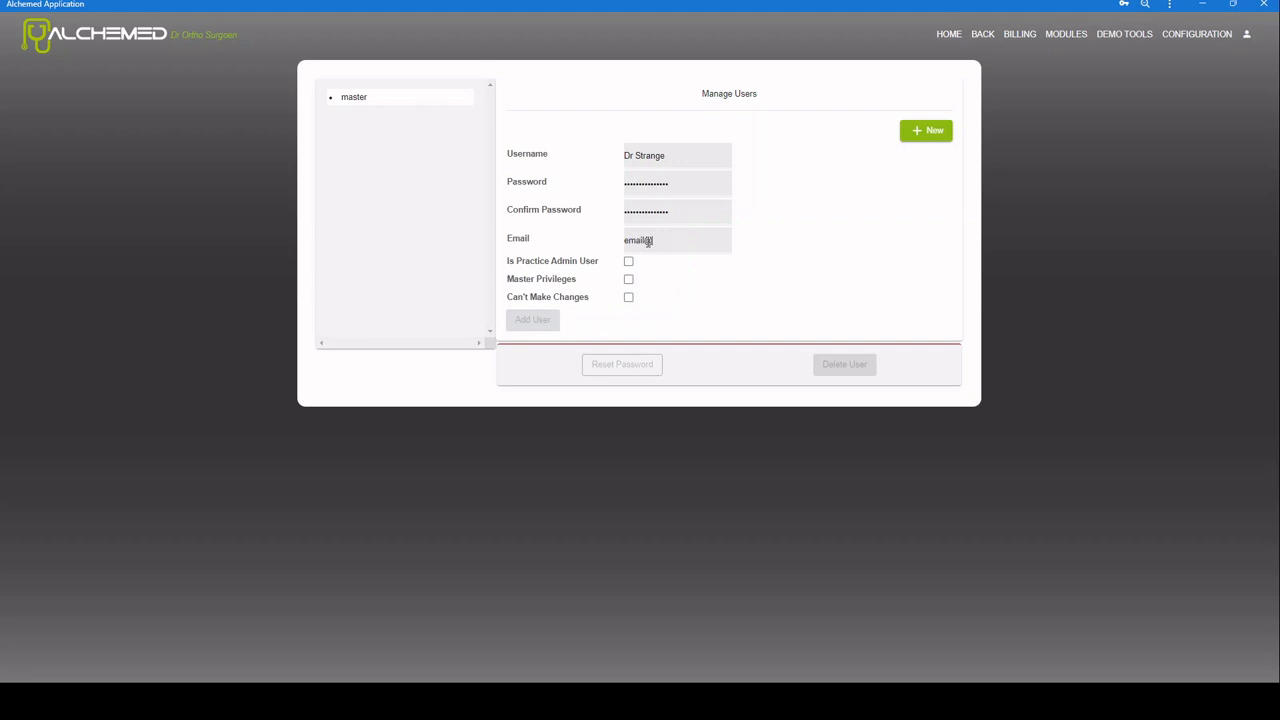
type("s.com")
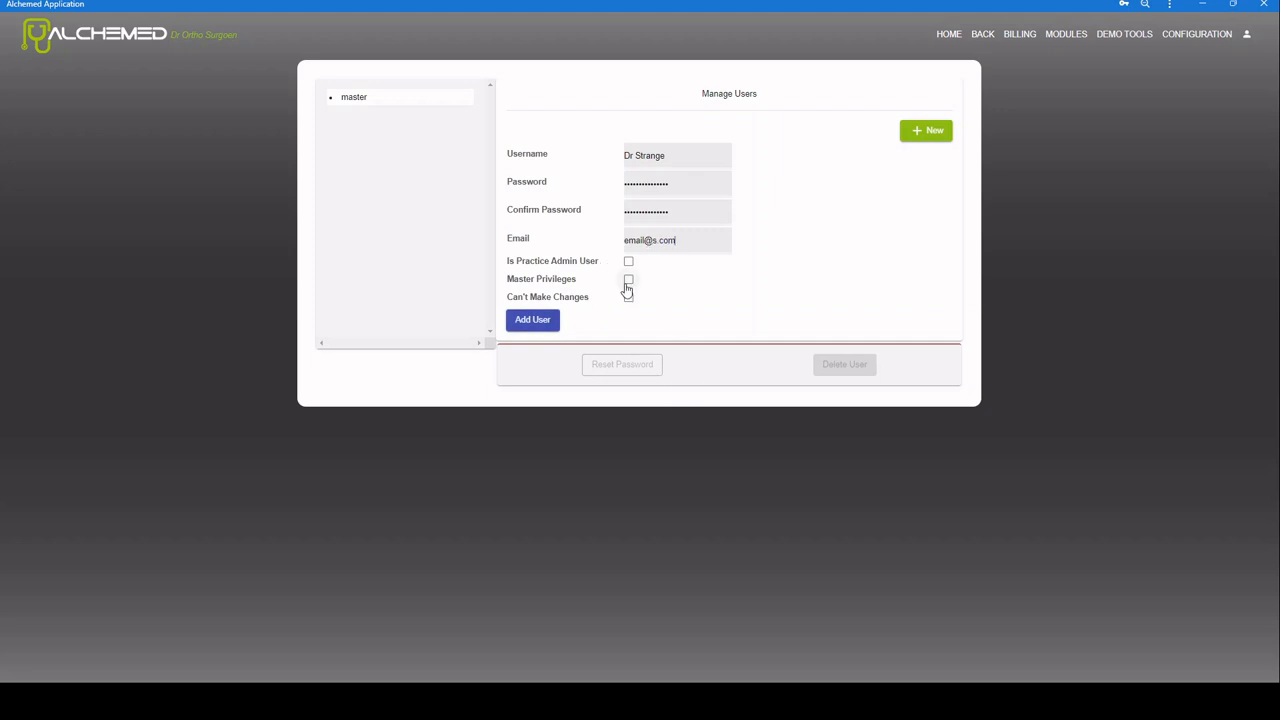
left_click(628, 279)
left_click(532, 320)
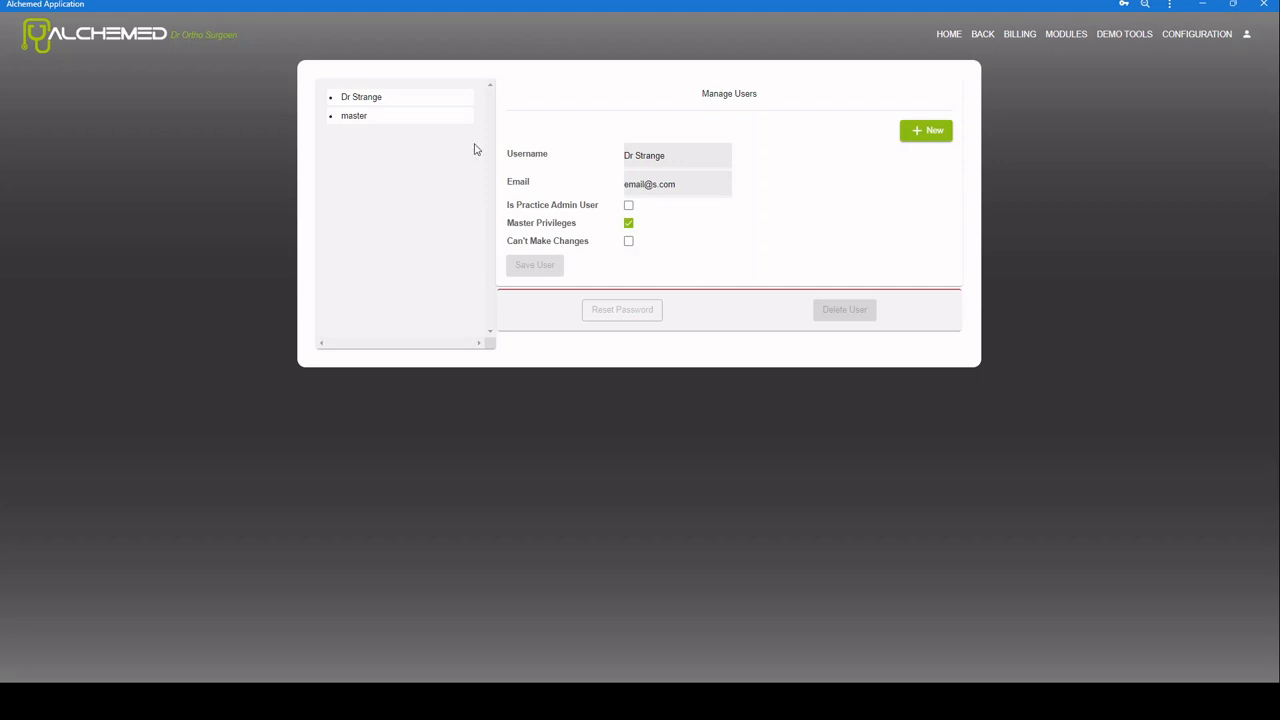
left_click(371, 104)
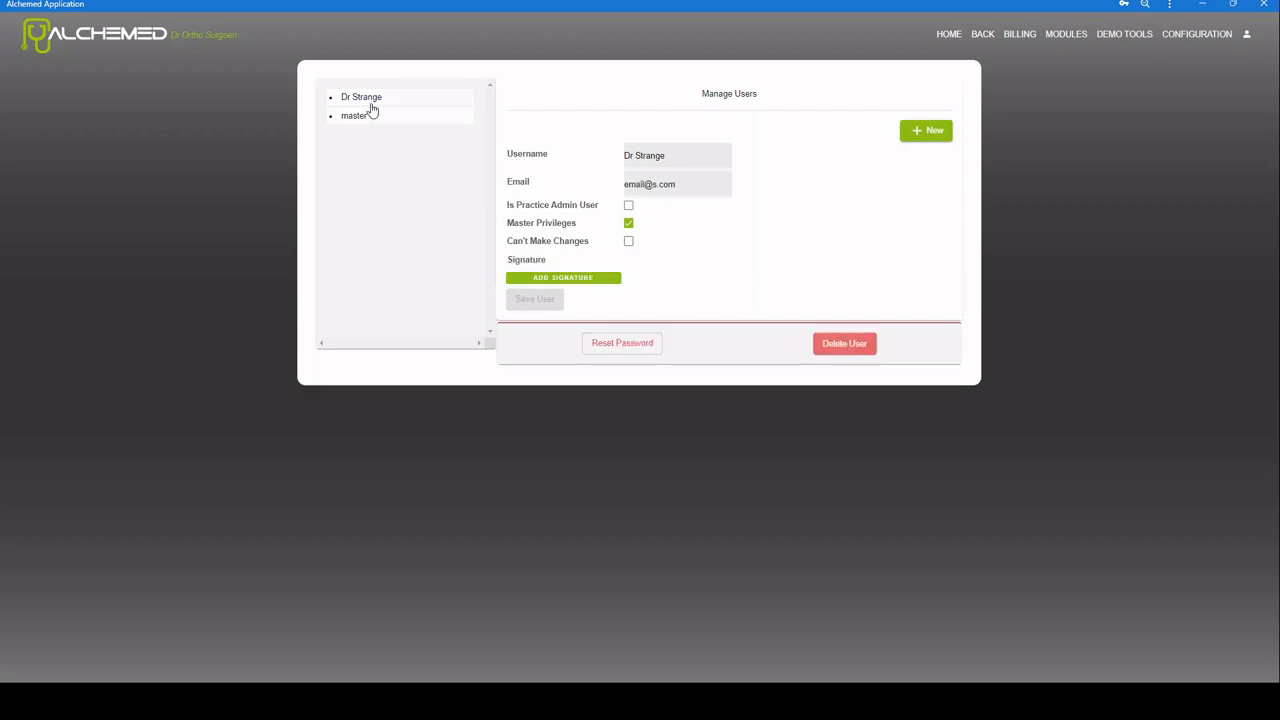
Step: Attach a signature image to the clinician, titled with the clinician's name, and save it
left_click(565, 279)
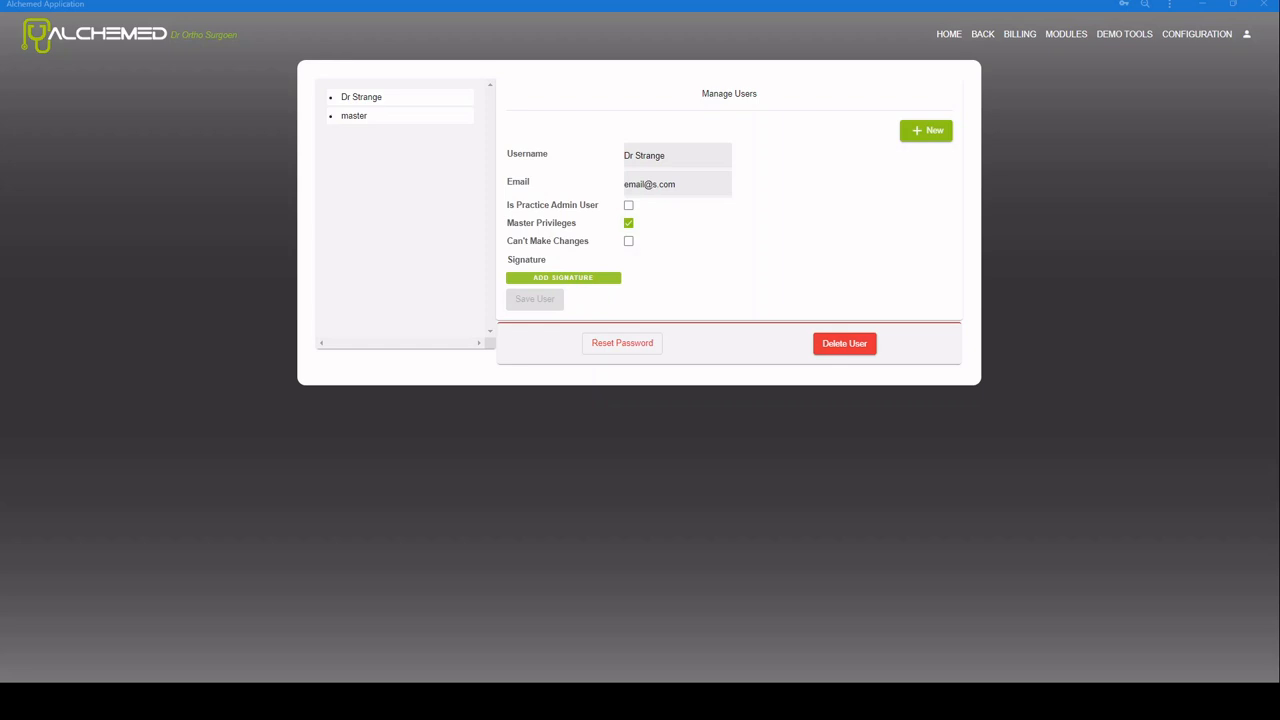
left_click(540, 345)
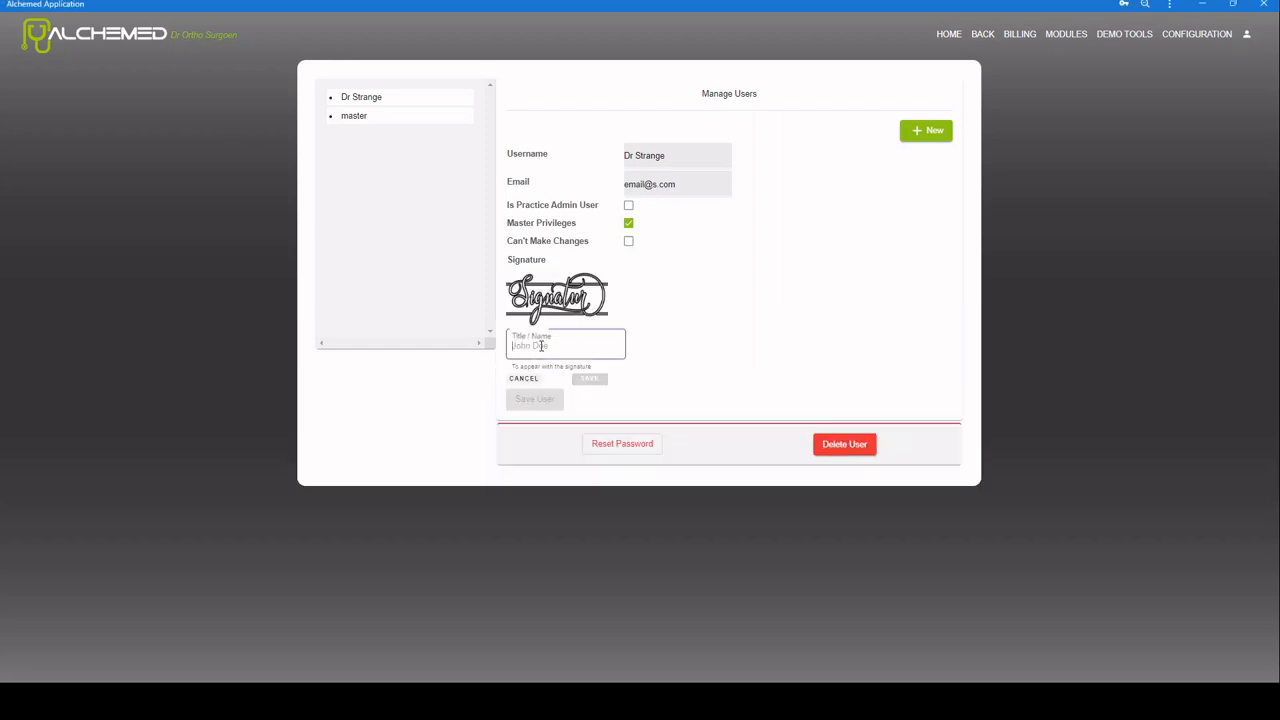
type("Dr Strange")
left_click(584, 386)
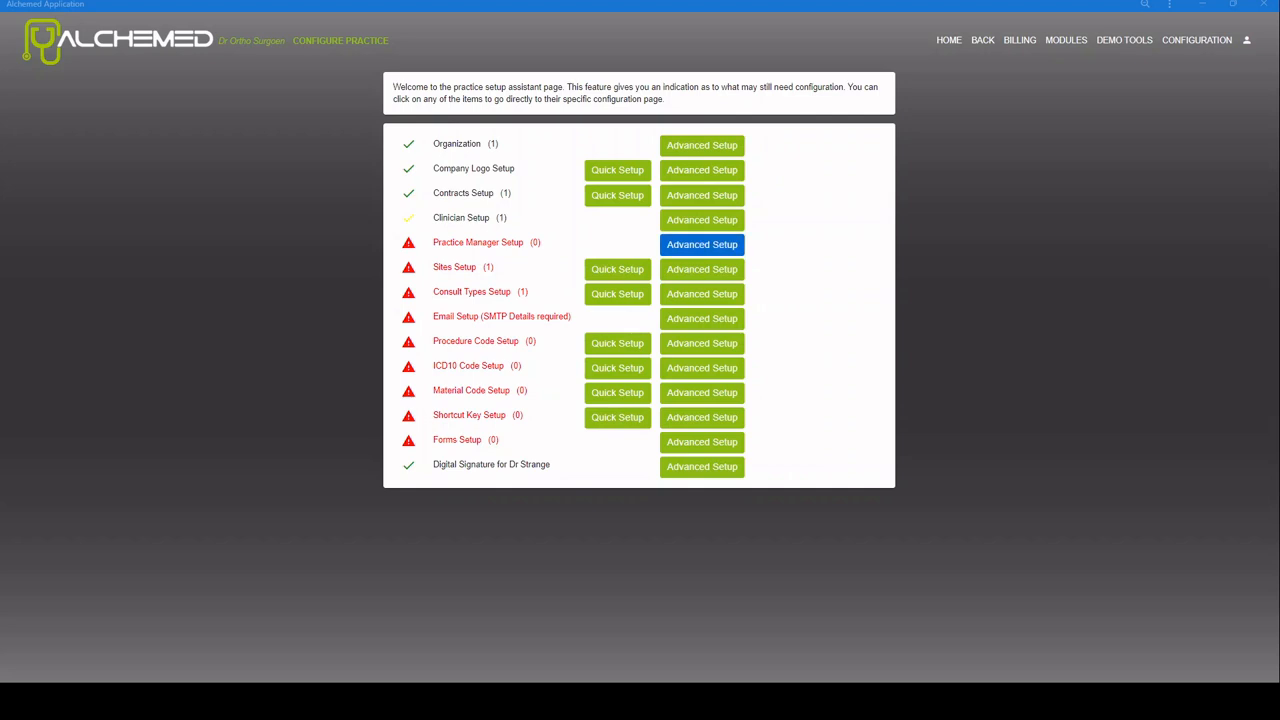
Step: Start a new practice manager user with a username and the password entered twice
left_click(702, 247)
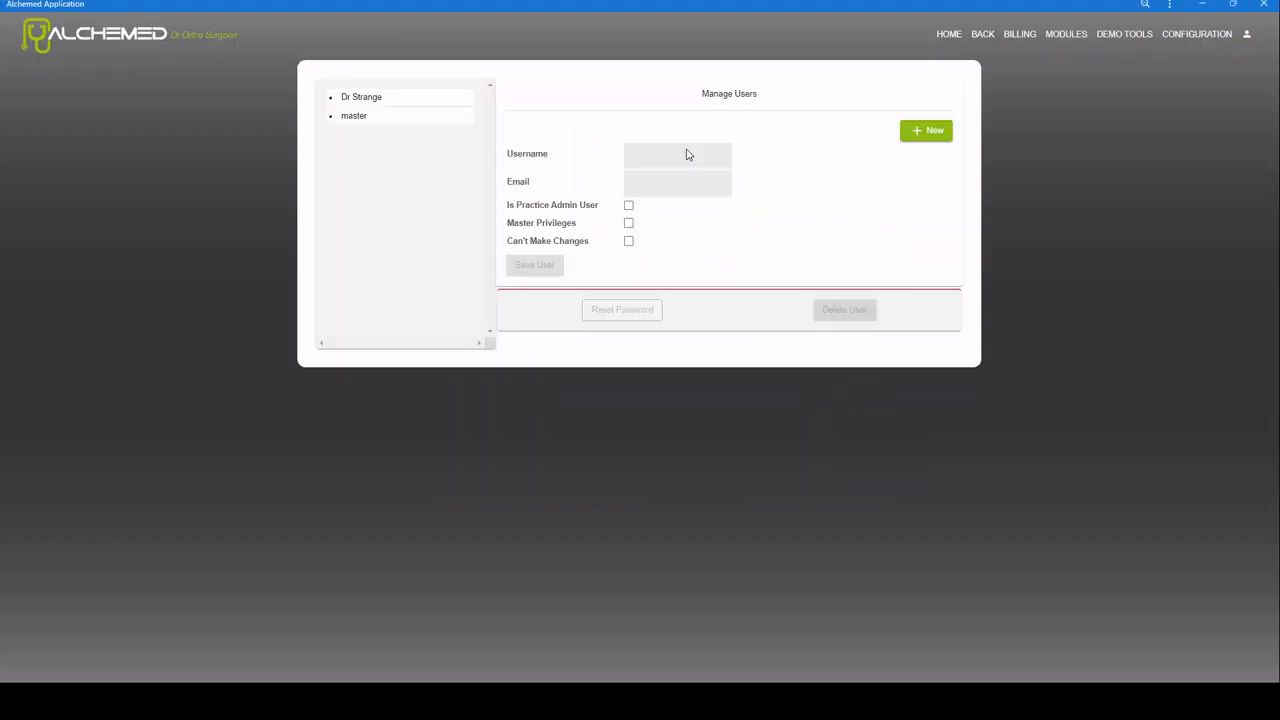
left_click(910, 127)
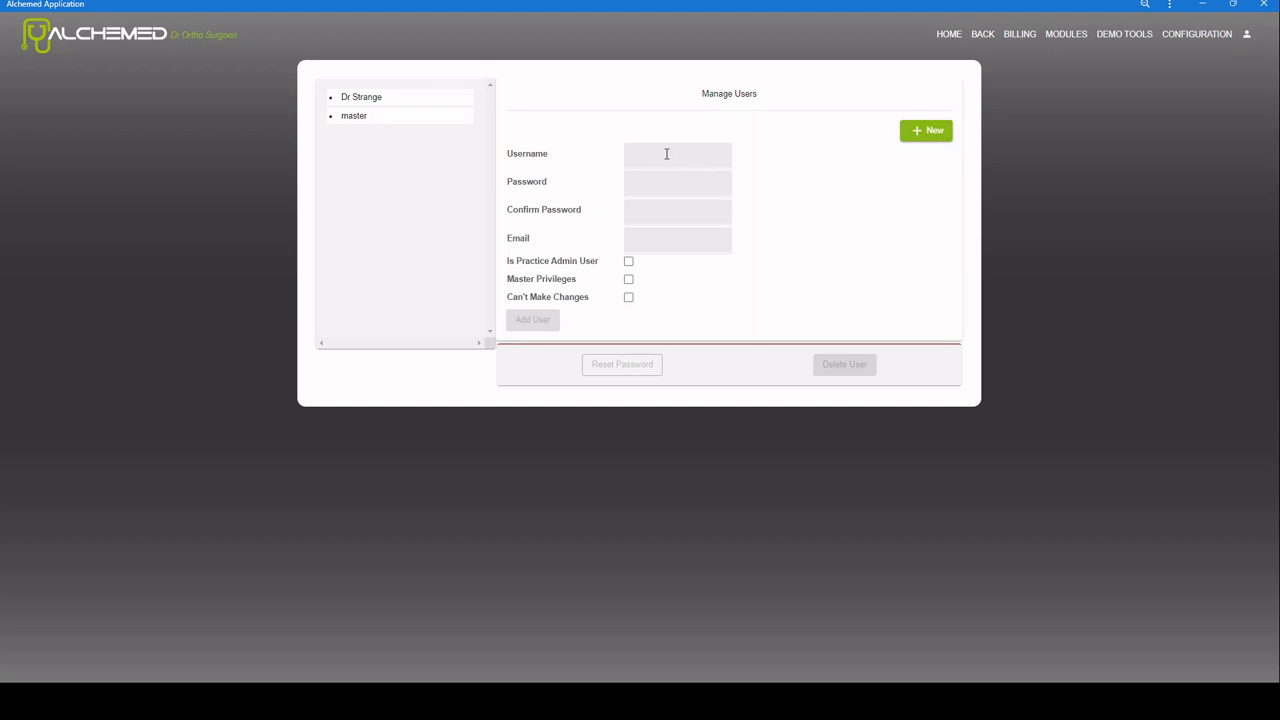
left_click(666, 154)
type("Ma")
type("Smith")
left_click(657, 183)
key("ctrl+v")
left_click(661, 212)
key("ctrl+v")
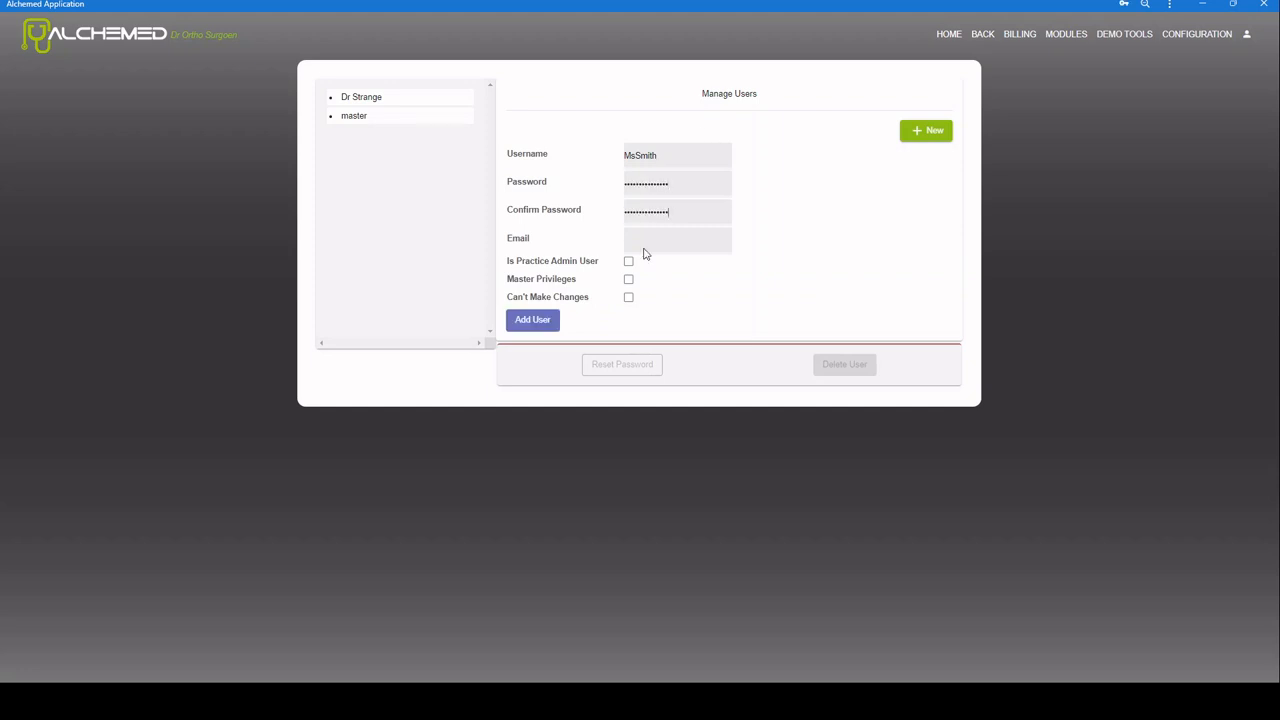
Step: Enter the manager's e-mail, tick Is Practice Admin User, and create the account
left_click(651, 243)
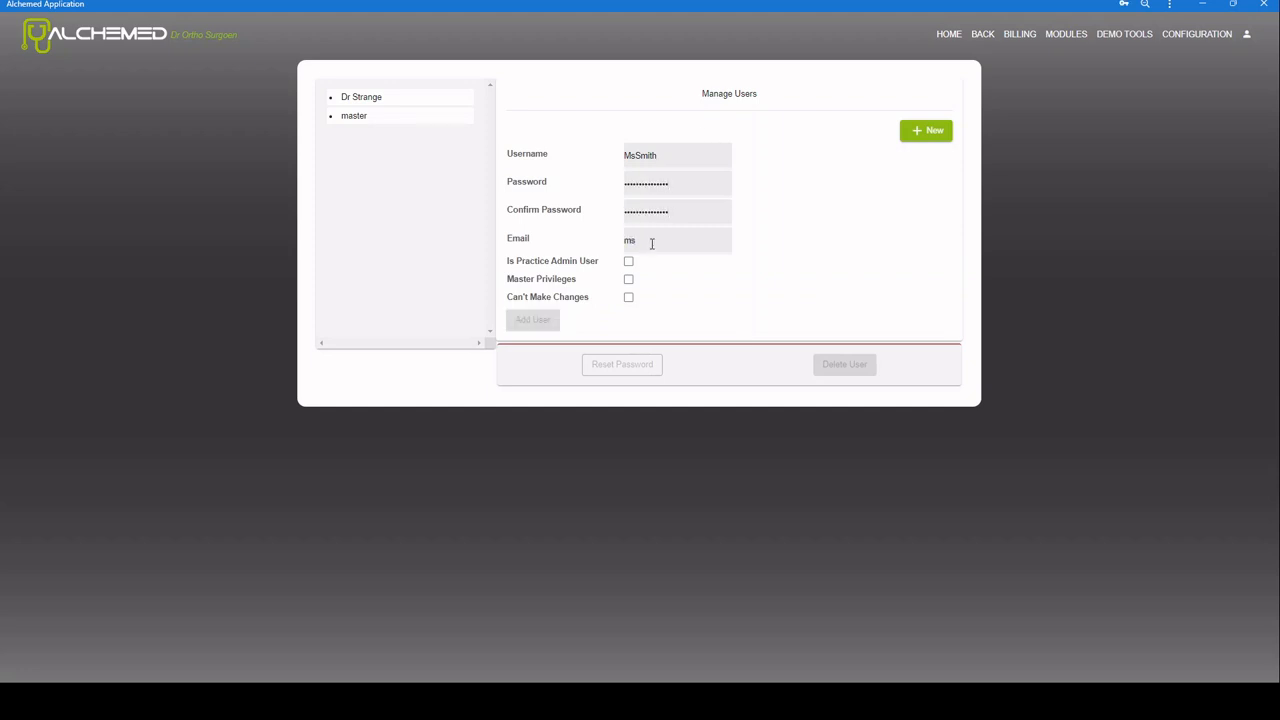
type("@555")
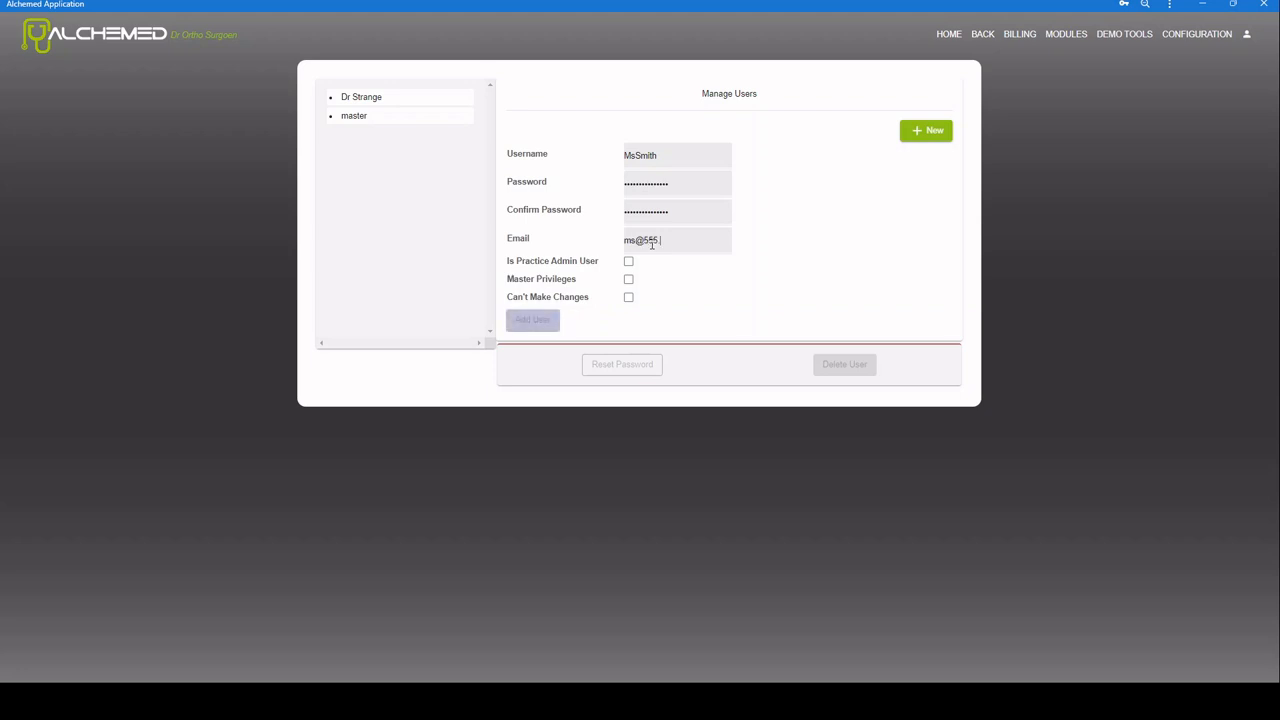
type(".com")
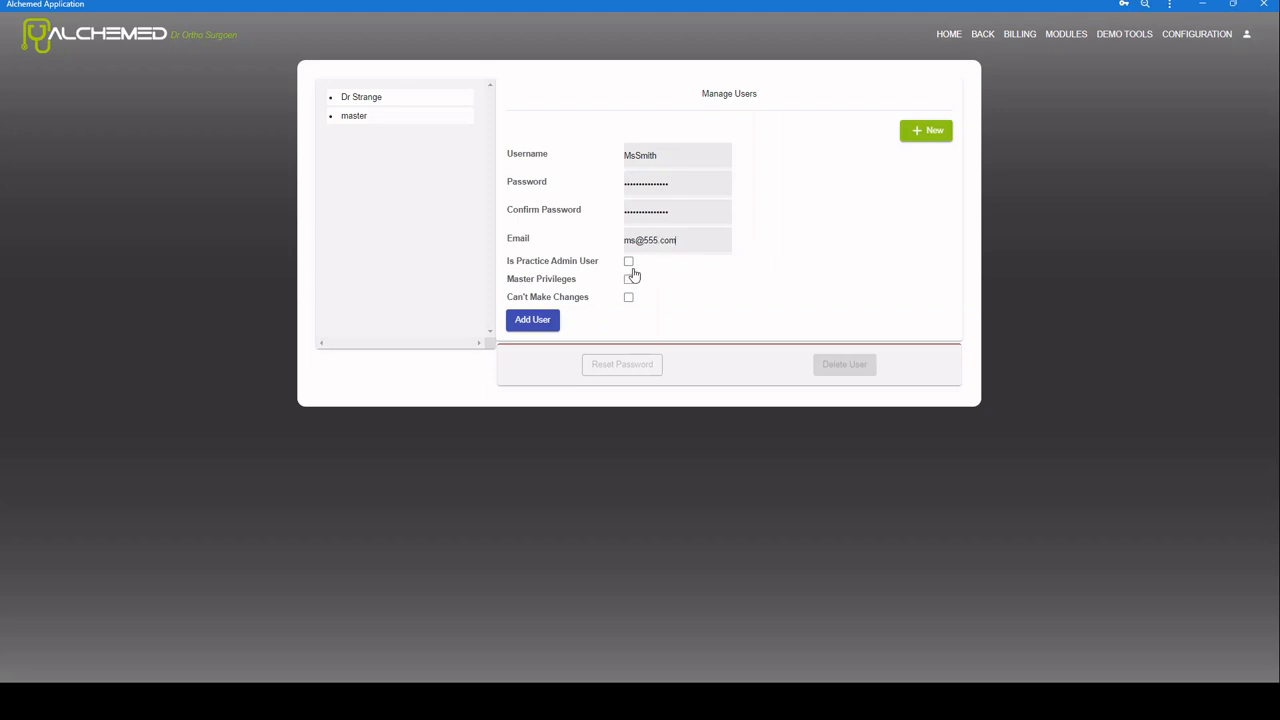
left_click(628, 261)
left_click(518, 326)
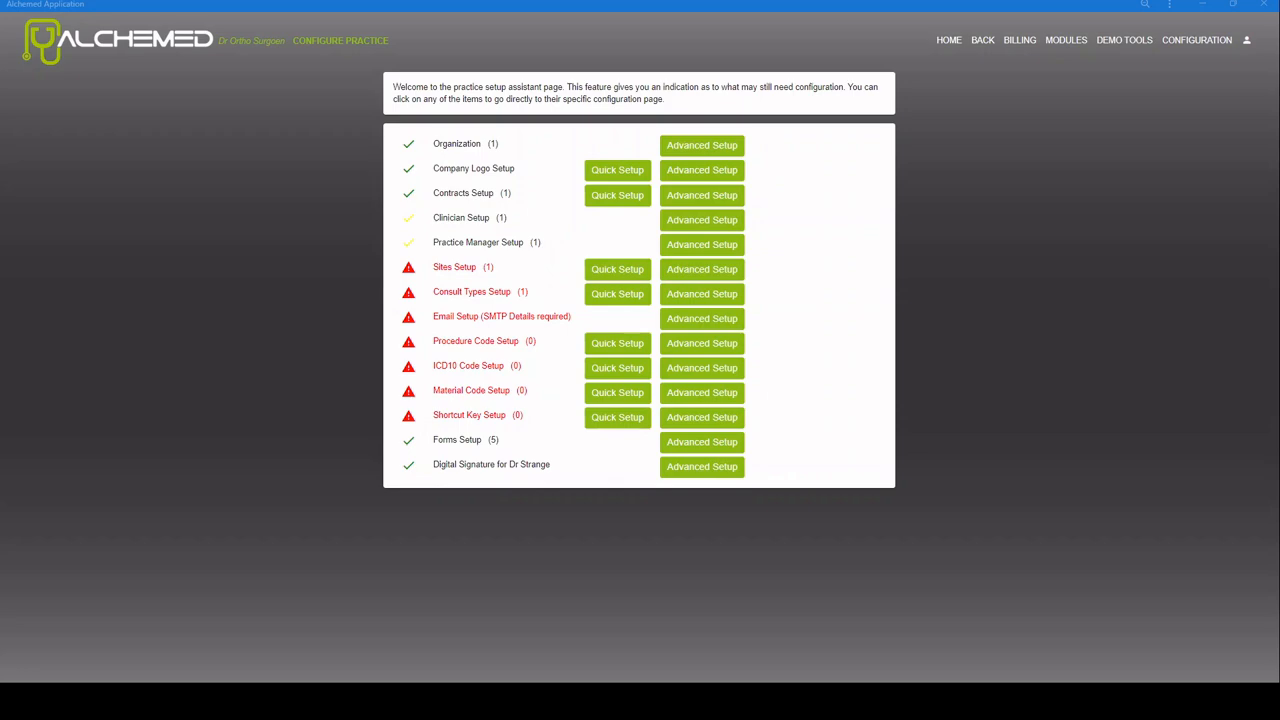
Step: Open the Form Builder from Forms Setup, cancelling the Add New Form dialog
left_click(701, 441)
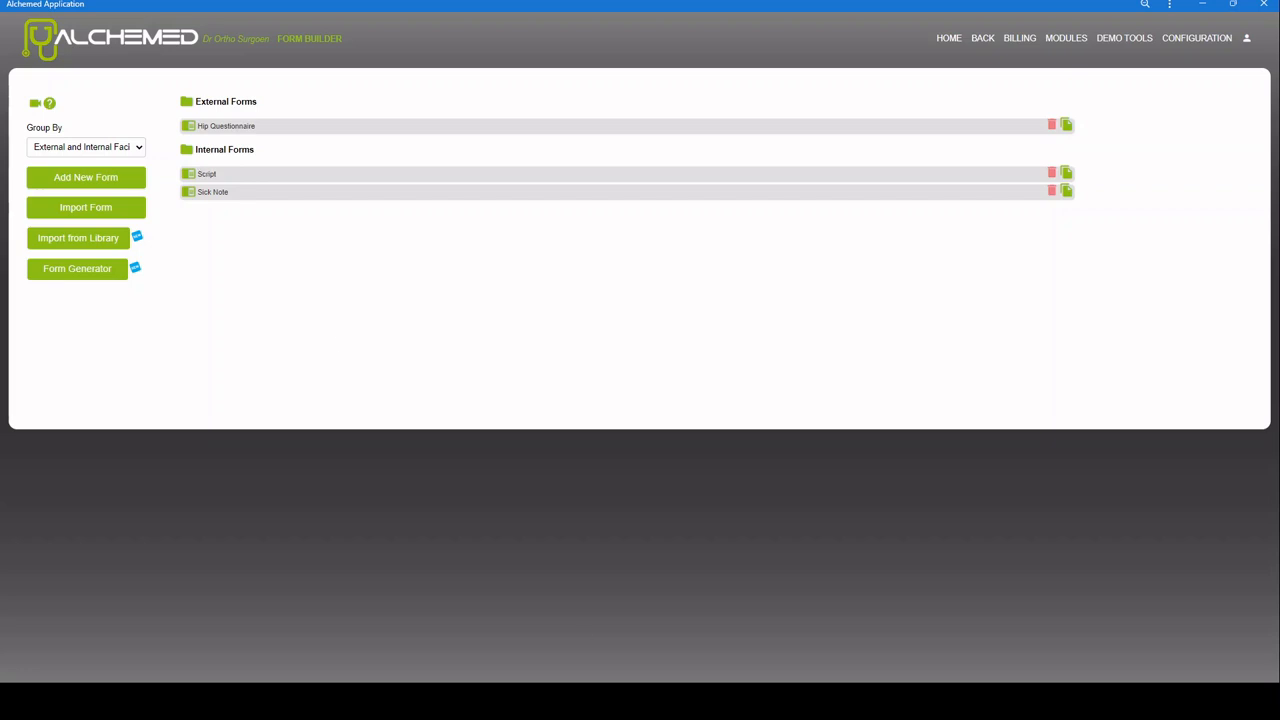
left_click(569, 702)
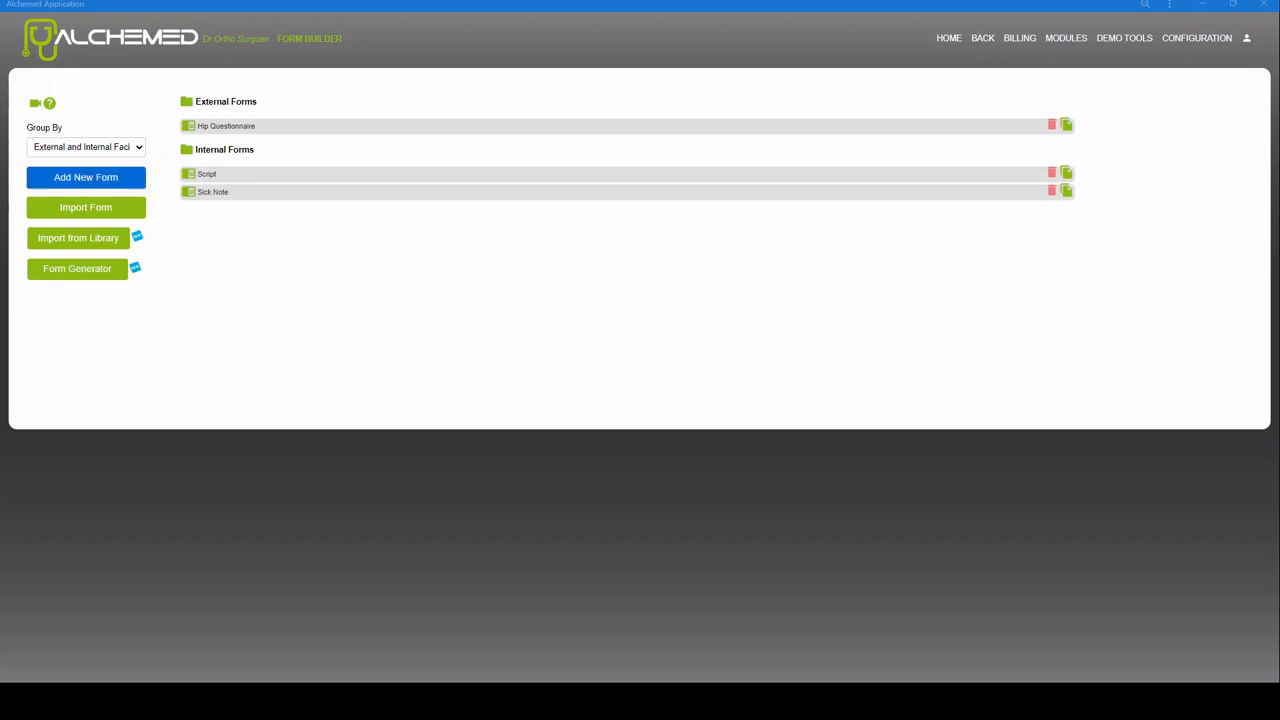
left_click(60, 177)
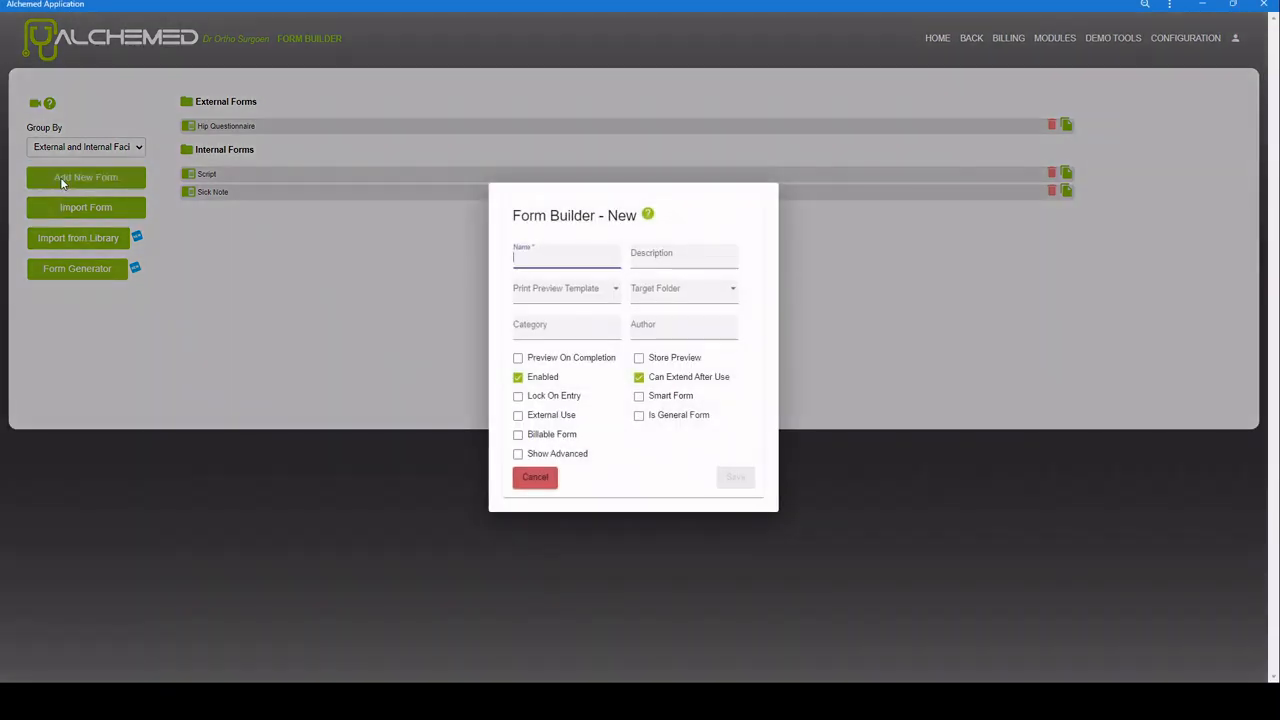
left_click(535, 478)
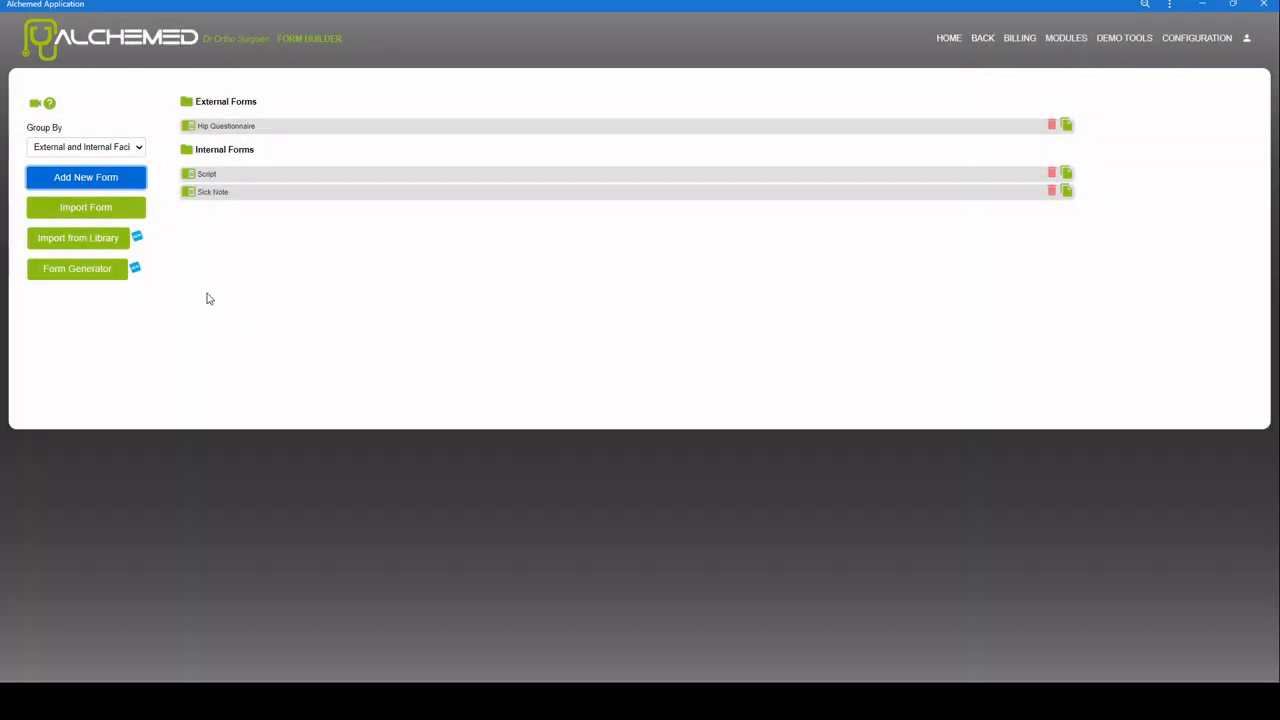
Step: Generate a form from sixteen pasted knee-pain questions and save it as 'Shoulder q1'
left_click(59, 279)
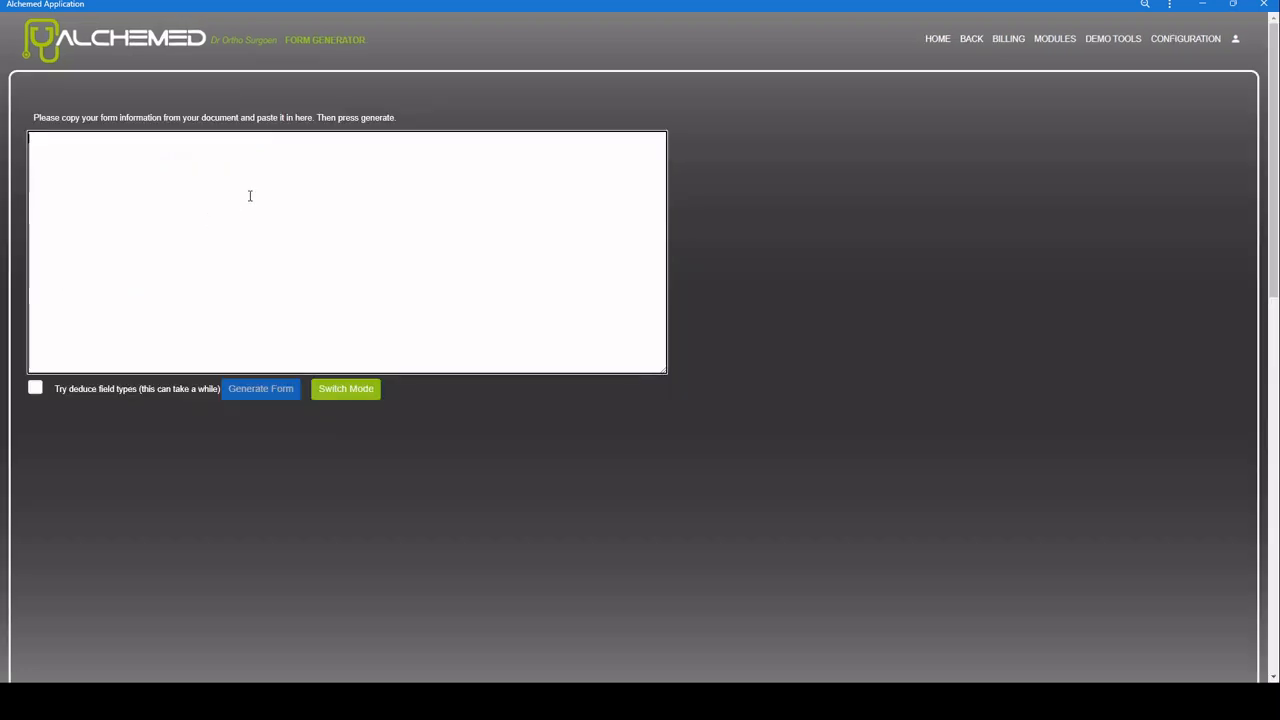
type("1.\tHow long have you experienced knee pain? Answer: 2.\tHave you had any previous knee surgeries? If yes, what were they and when were they performed? Answer: 3.\tDo you experience any swelling or inflammation around your knee? Answer: 4.\tDo you feel any stiffness or tightness in your knee joint? Answer: 5.\tAre there any activities or movements that exacerbate your knee pain? Answer: 6.\tAre there any activities or movements that alleviate your knee pain? Answer: 7.\tHave you noticed any instability or weakness in your knee joint? Answer: 8.\tDo you experience any clicking or popping sensations in your knee? Answer: 9.\tHave you ever had a knee dislocation or knee cap dislocation? Answer: 10.\tHave you ever had a knee fracture or ligament tear? Answer: 11.\tDo you have any family history of knee problems? Answer: 12.\tDo you experience any numbness or tingling around your knee? Answer: 13.\tHave you had any recent falls or injuries that may have affected your knee? Answer: 14.\tHow would you describe the severity of your knee pain on a scale of 1-10? Answer: 15.\tDo you experience any pain in other joints or areas of your body? Answer: 16.\tHave you tried any medications or therapies to manage your knee pain? If yes, what were they and how effective were they? Answer:")
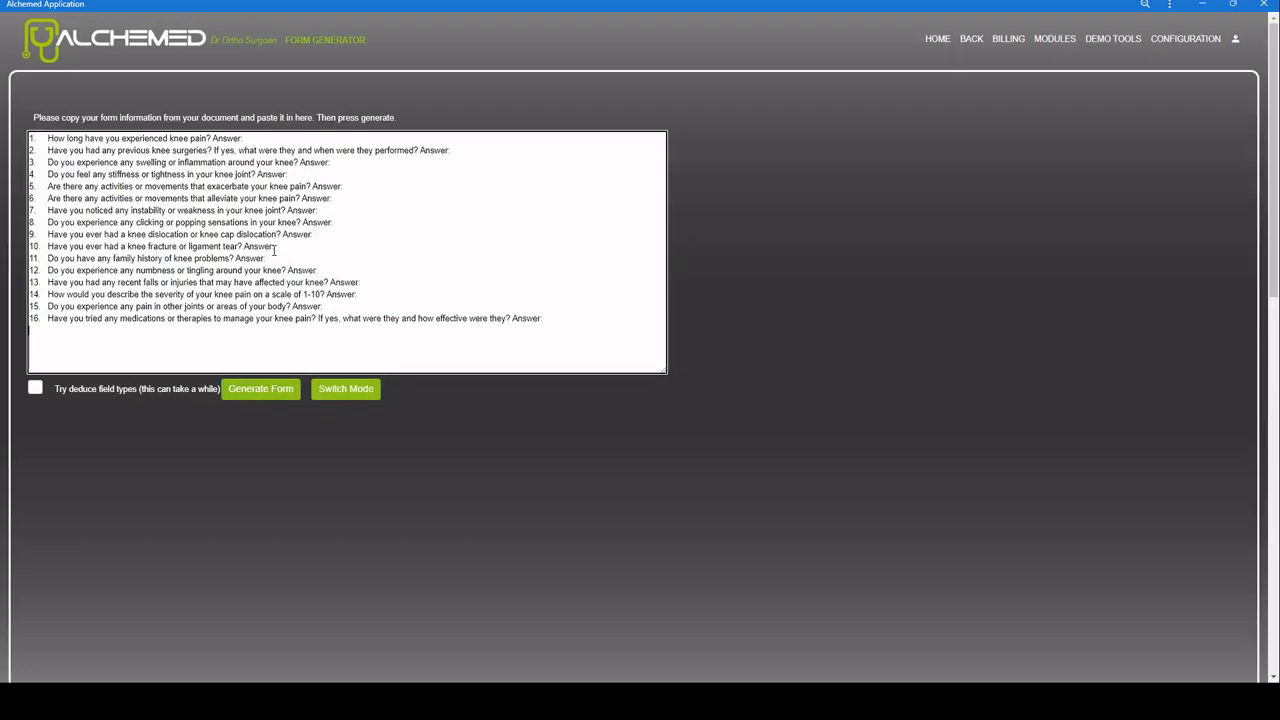
left_click(252, 394)
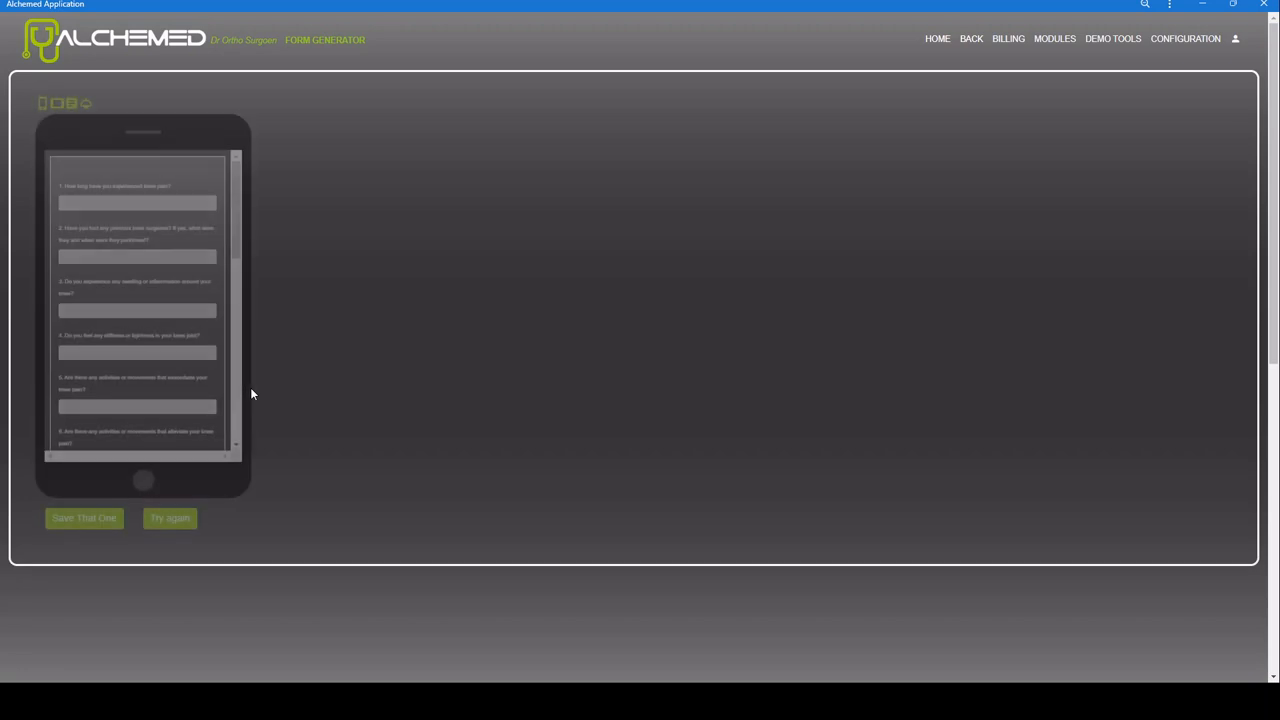
left_click(76, 522)
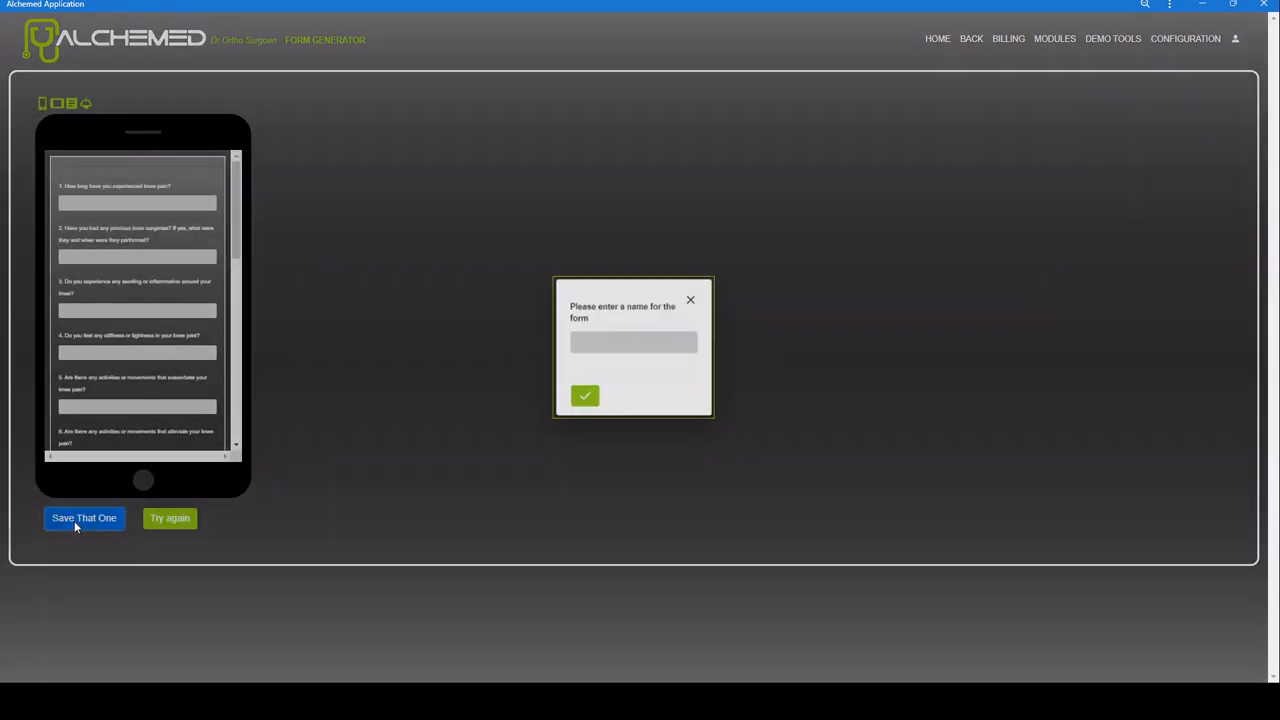
type("Shoulder")
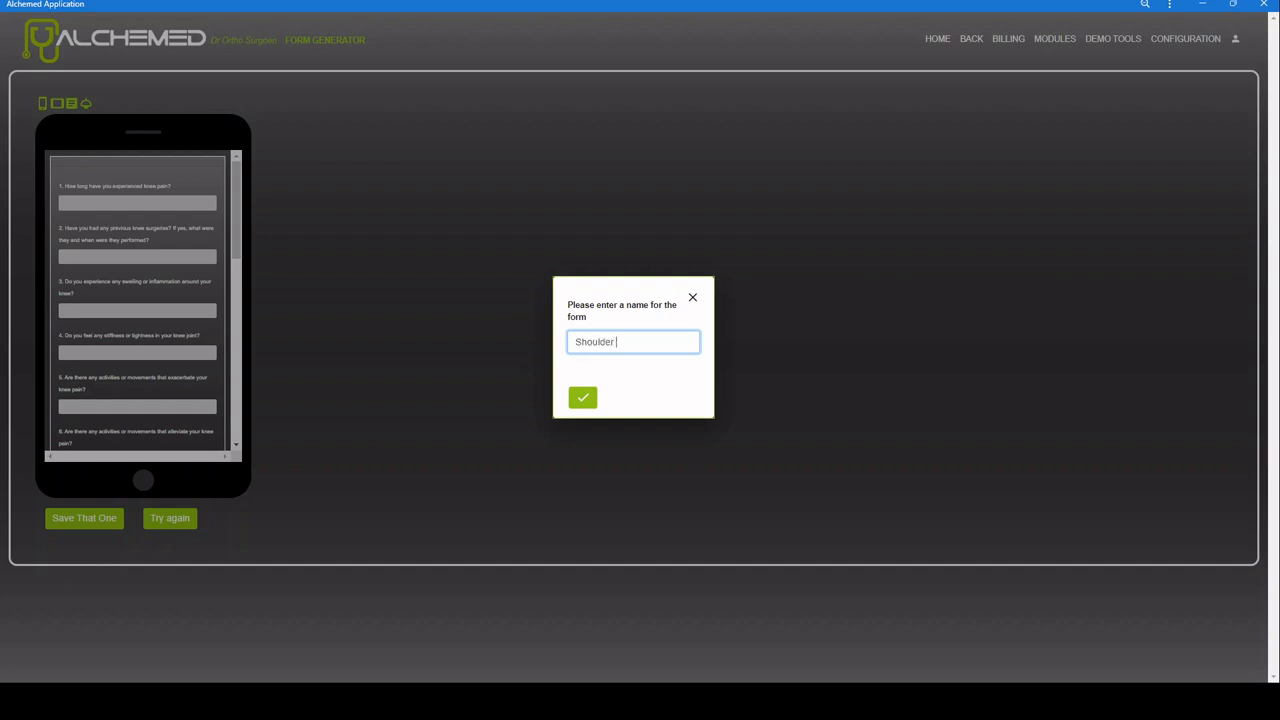
type(" q1")
left_click(584, 400)
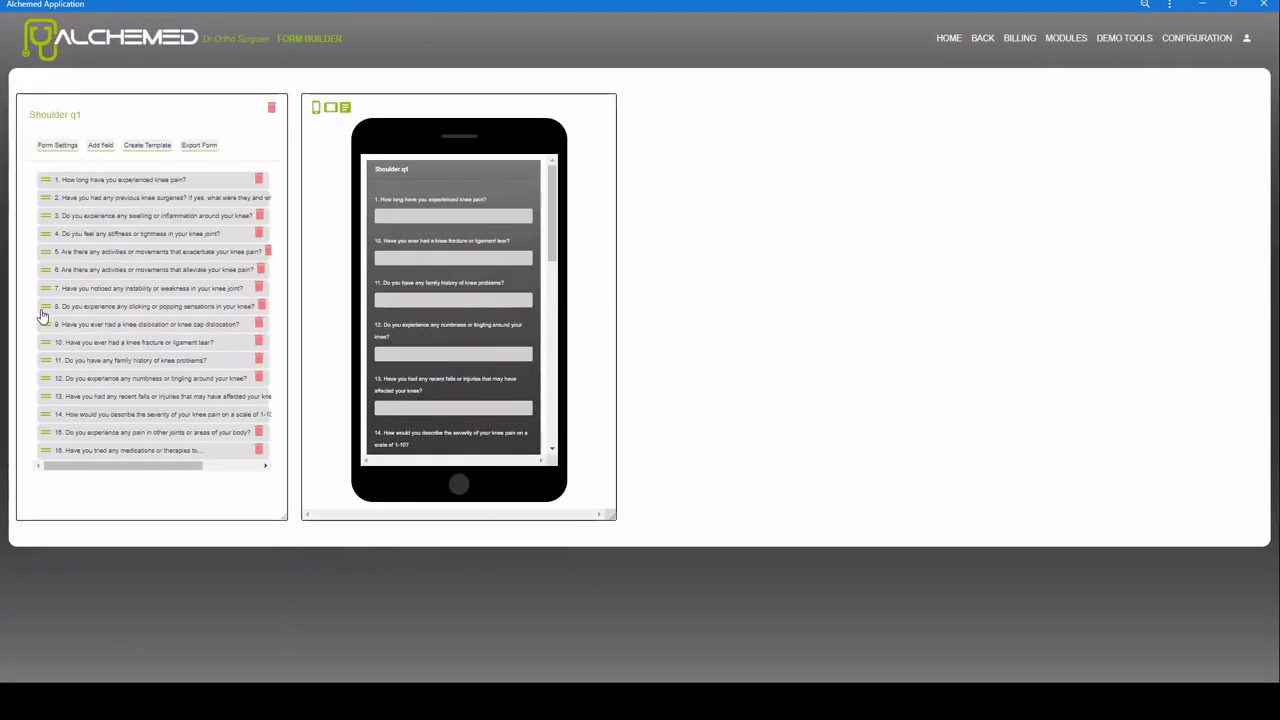
Step: Move question 8 after question 3, delete the family history question, make question 2 a Switch
left_click_drag(45, 307, 47, 238)
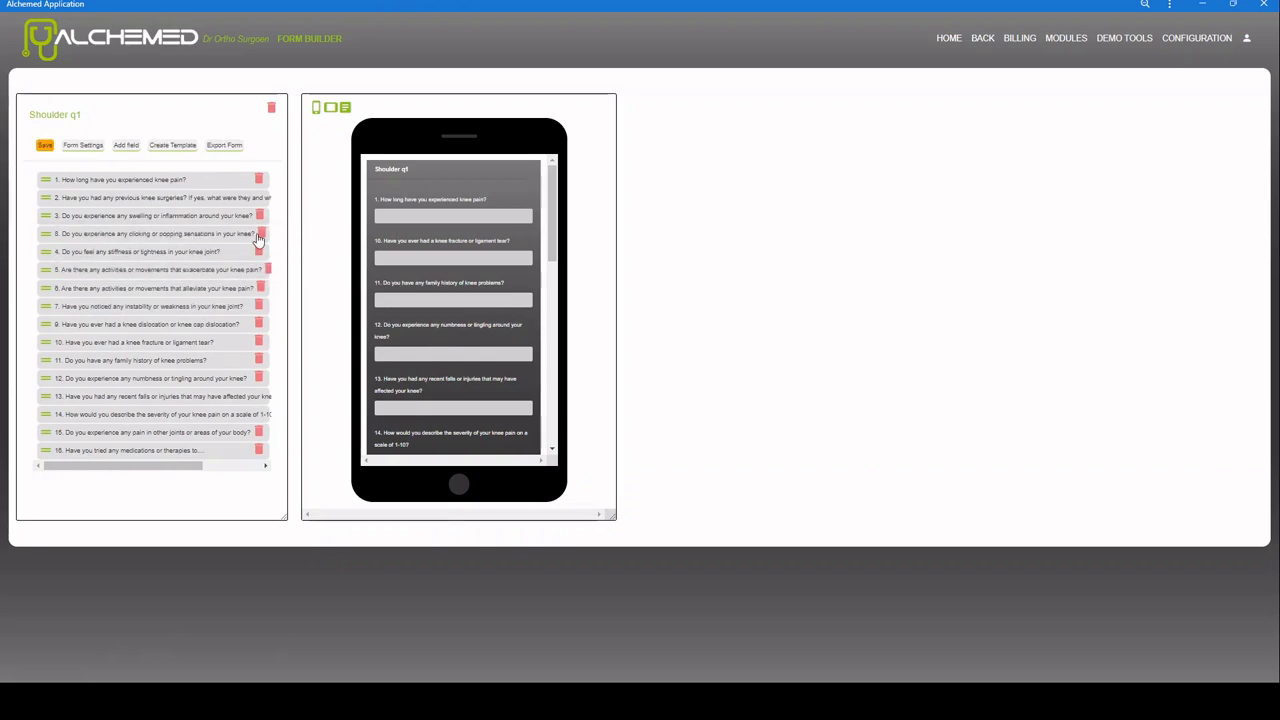
left_click(259, 353)
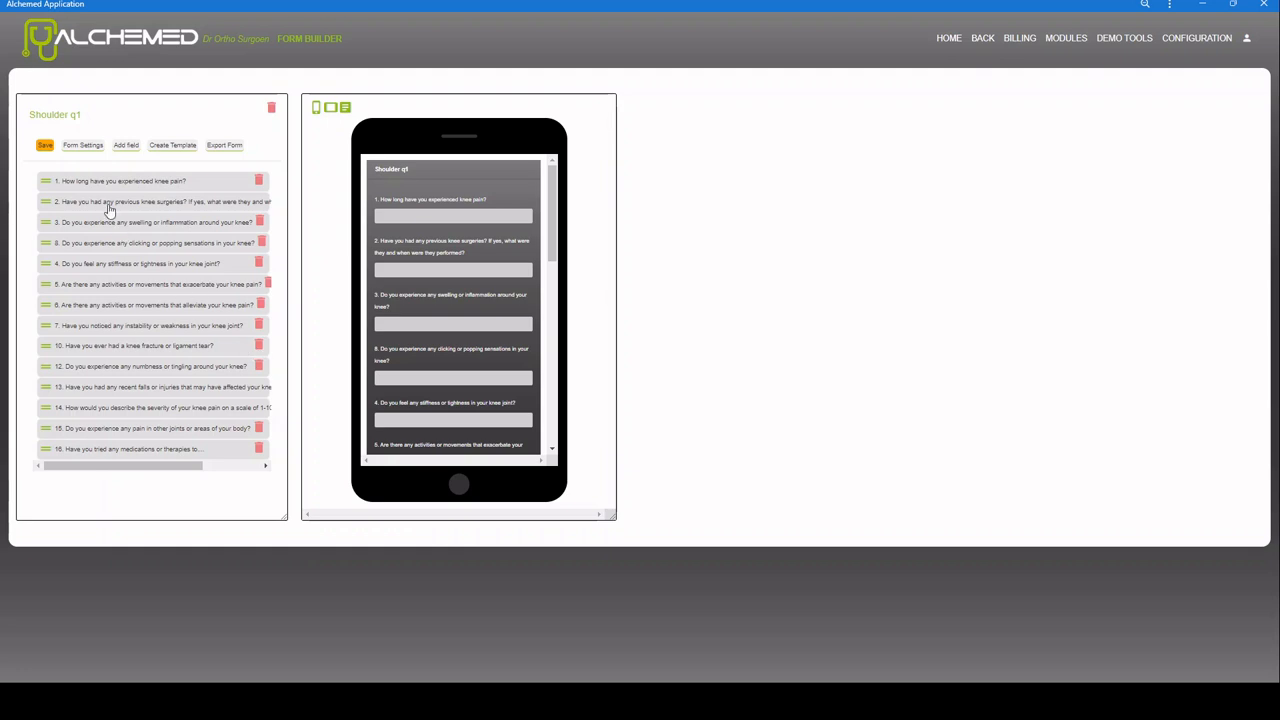
left_click(45, 207)
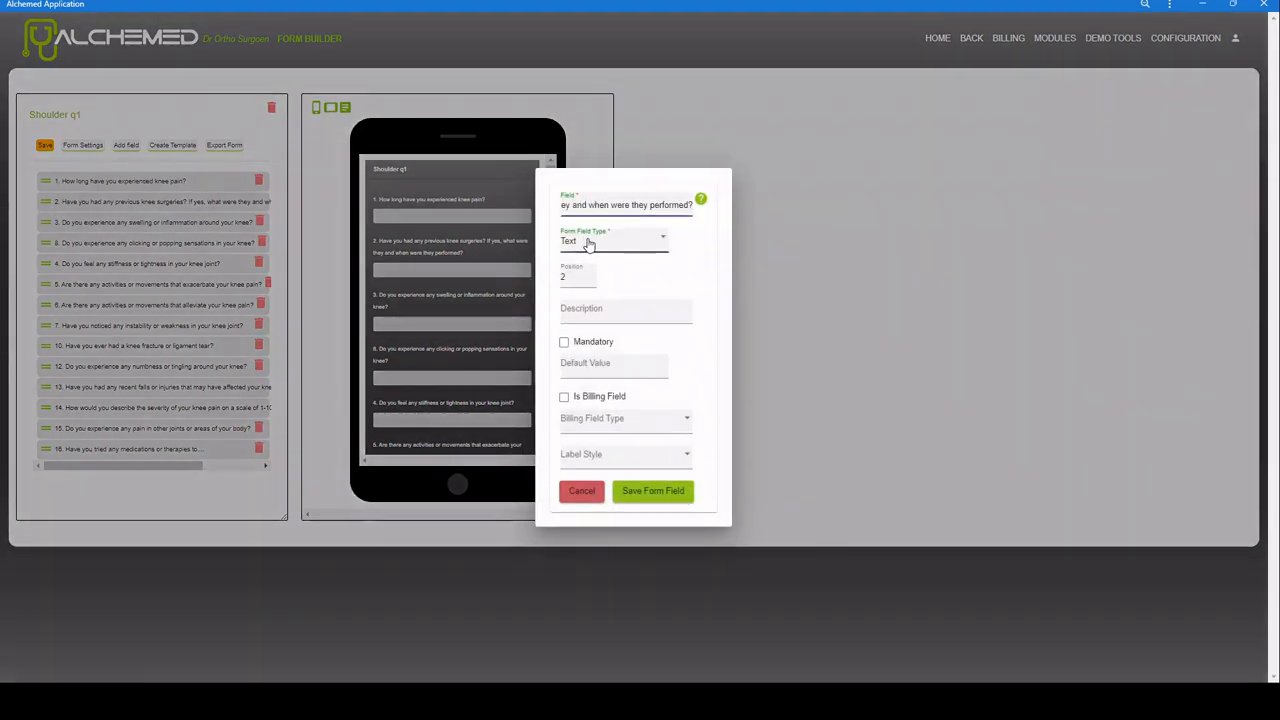
left_click(570, 247)
left_click(574, 268)
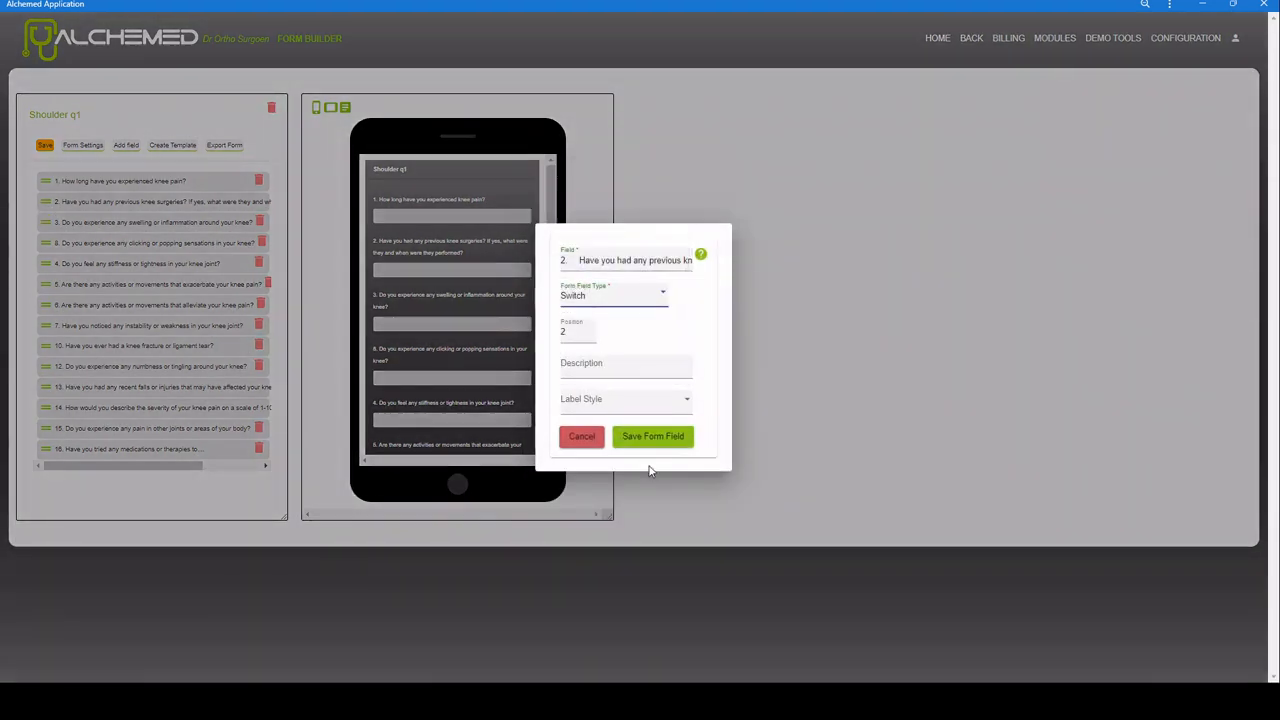
left_click(652, 440)
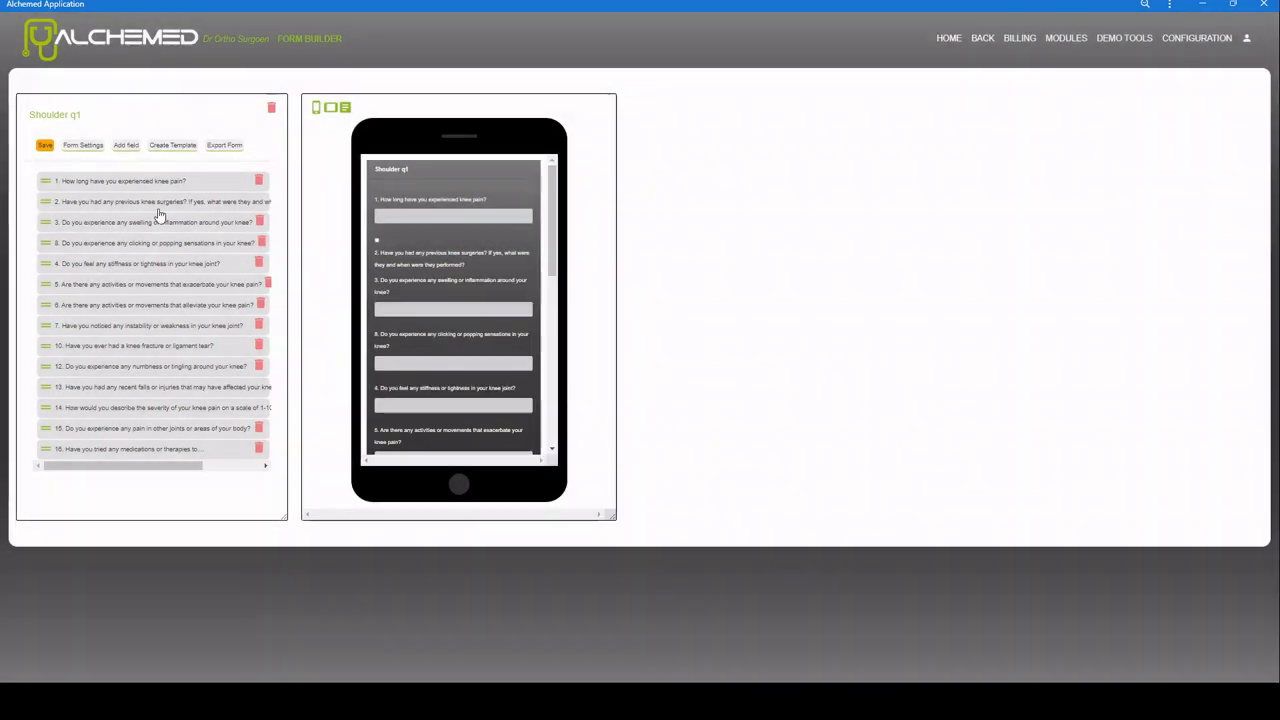
Step: Save the Shoulder q1 form and log out of the account
left_click(44, 146)
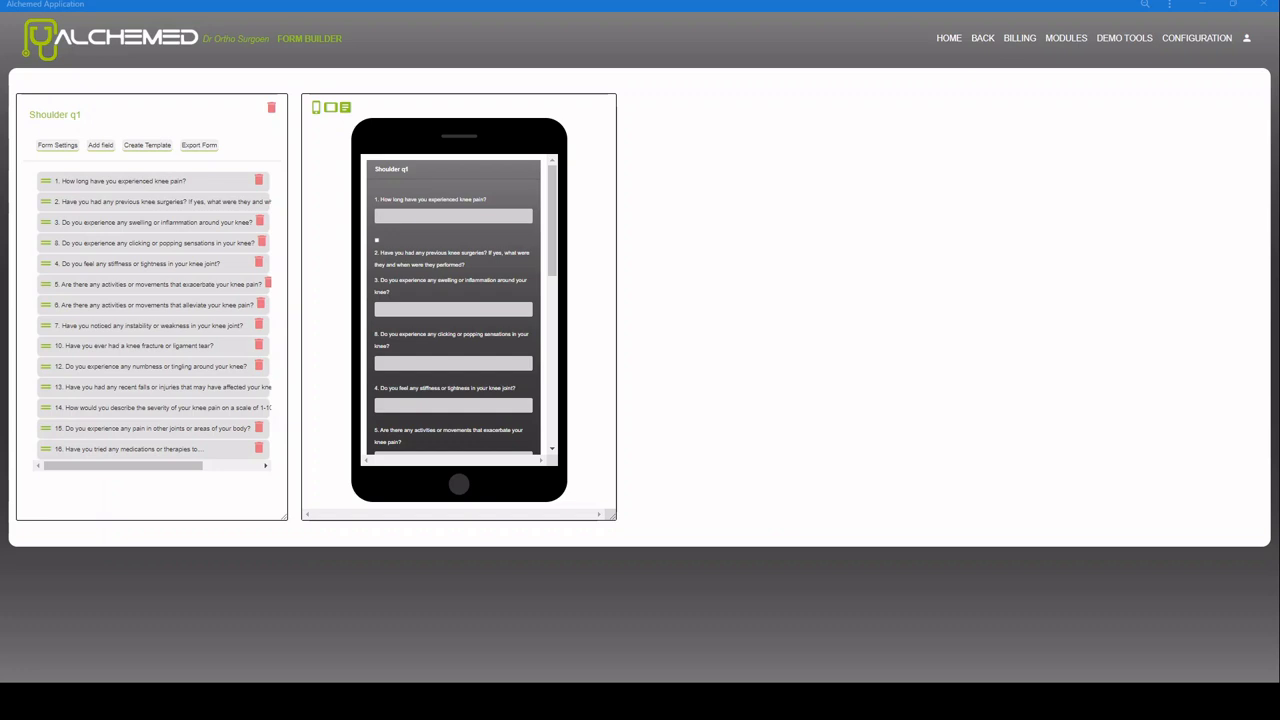
left_click(1246, 38)
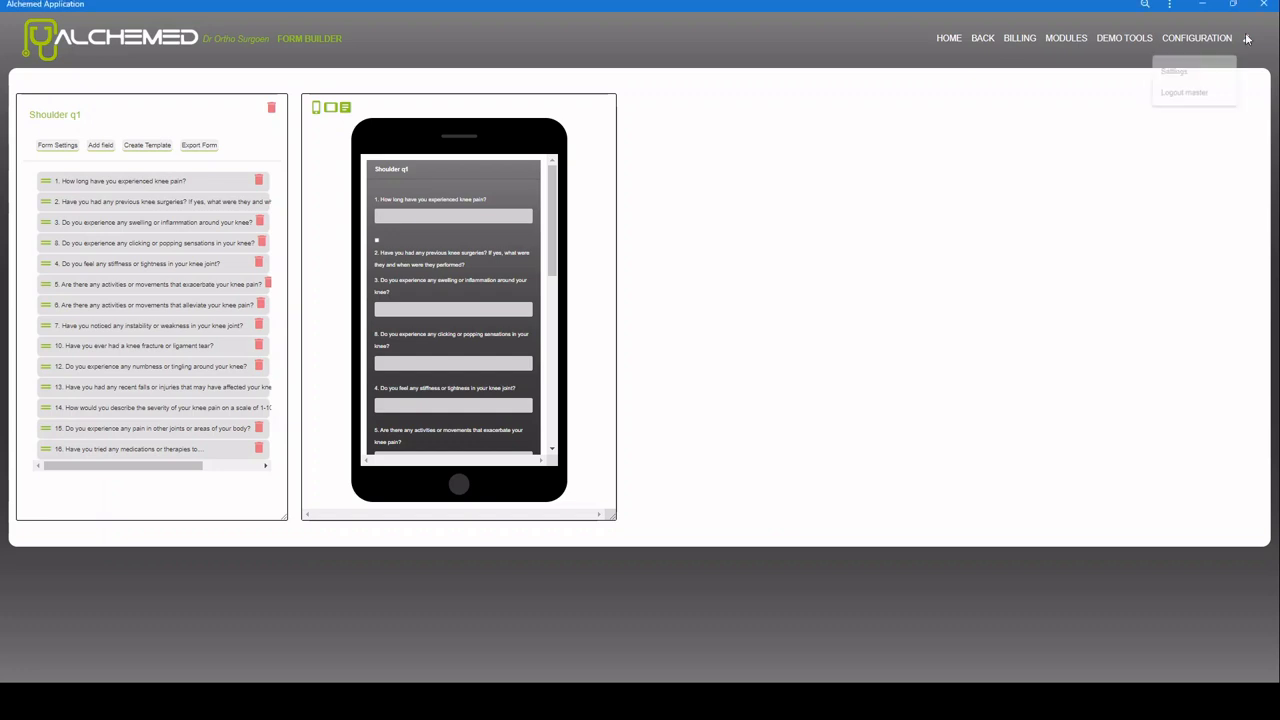
left_click(1175, 99)
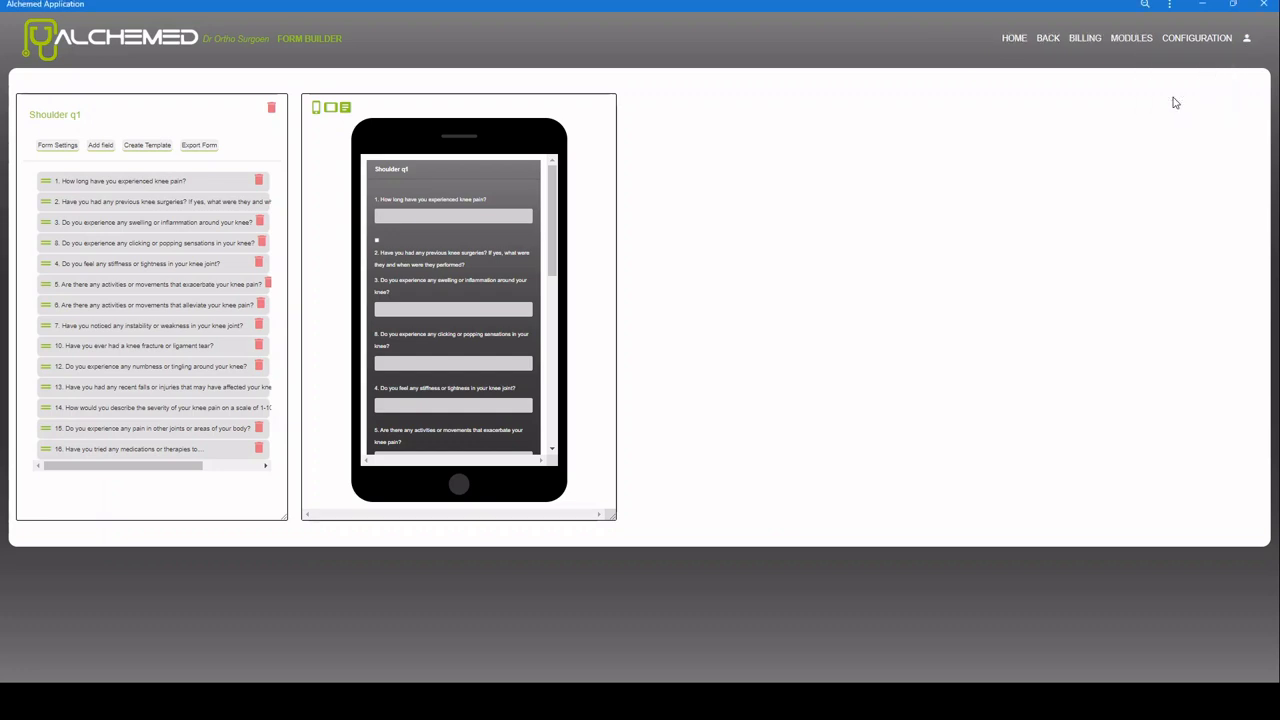